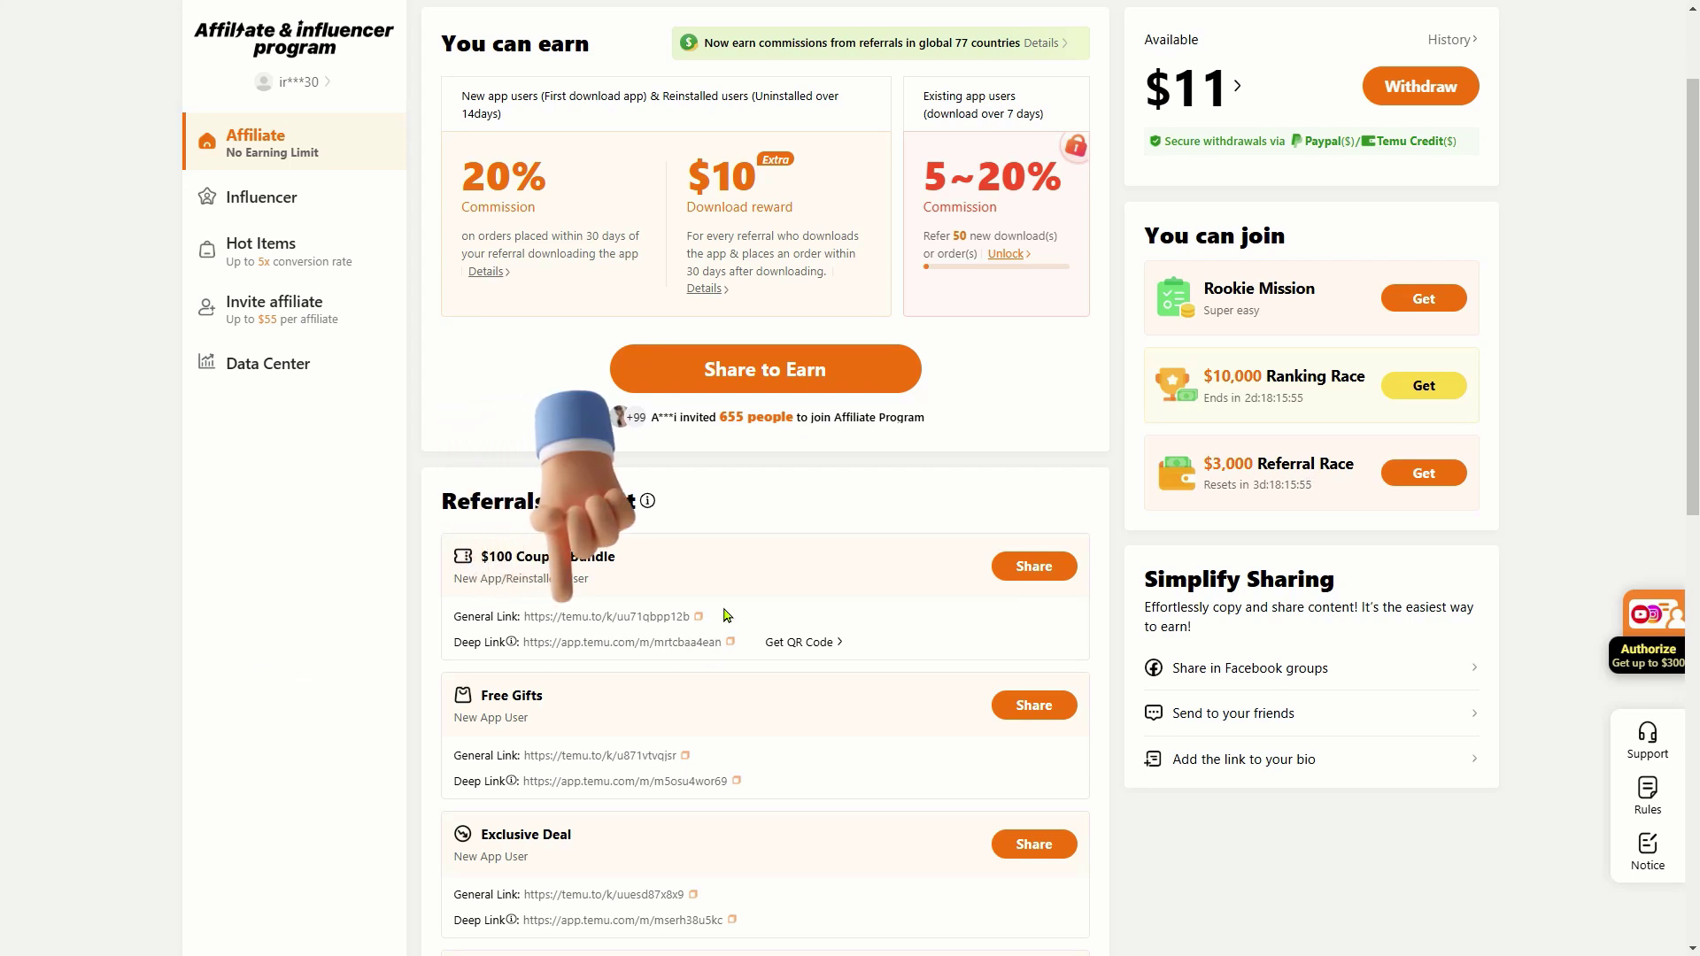
Copy the general referral link listed under the $100 Coupon Bundle
drag(724, 615, 524, 616)
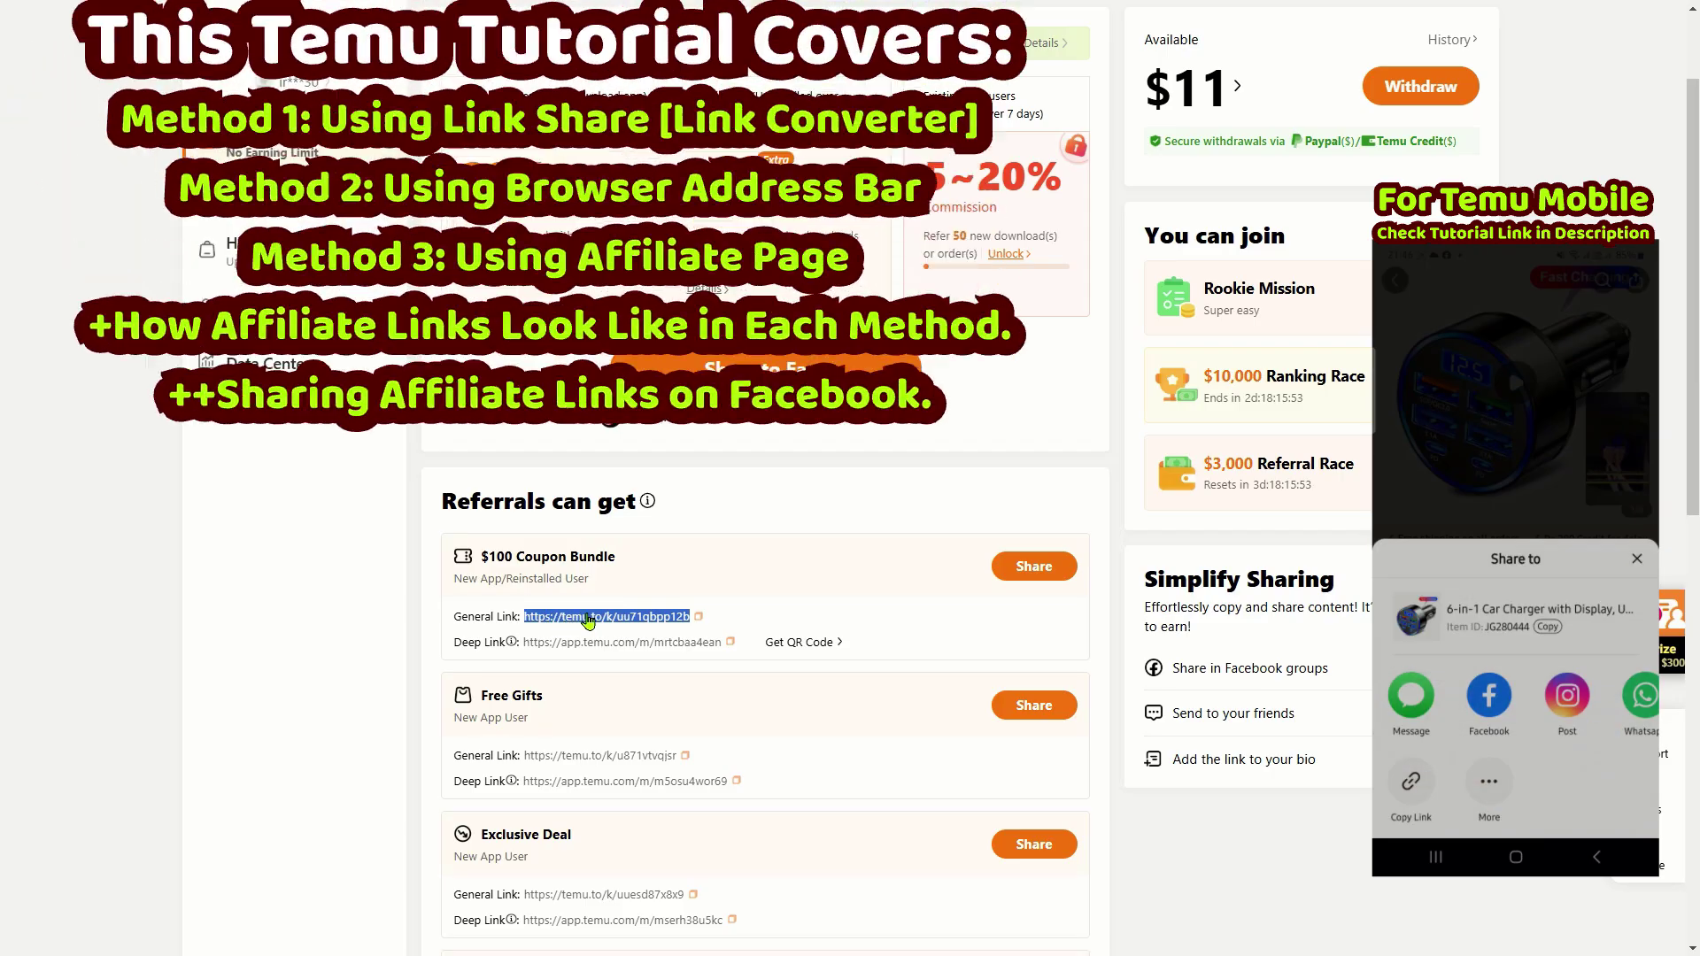
right_click(585, 622)
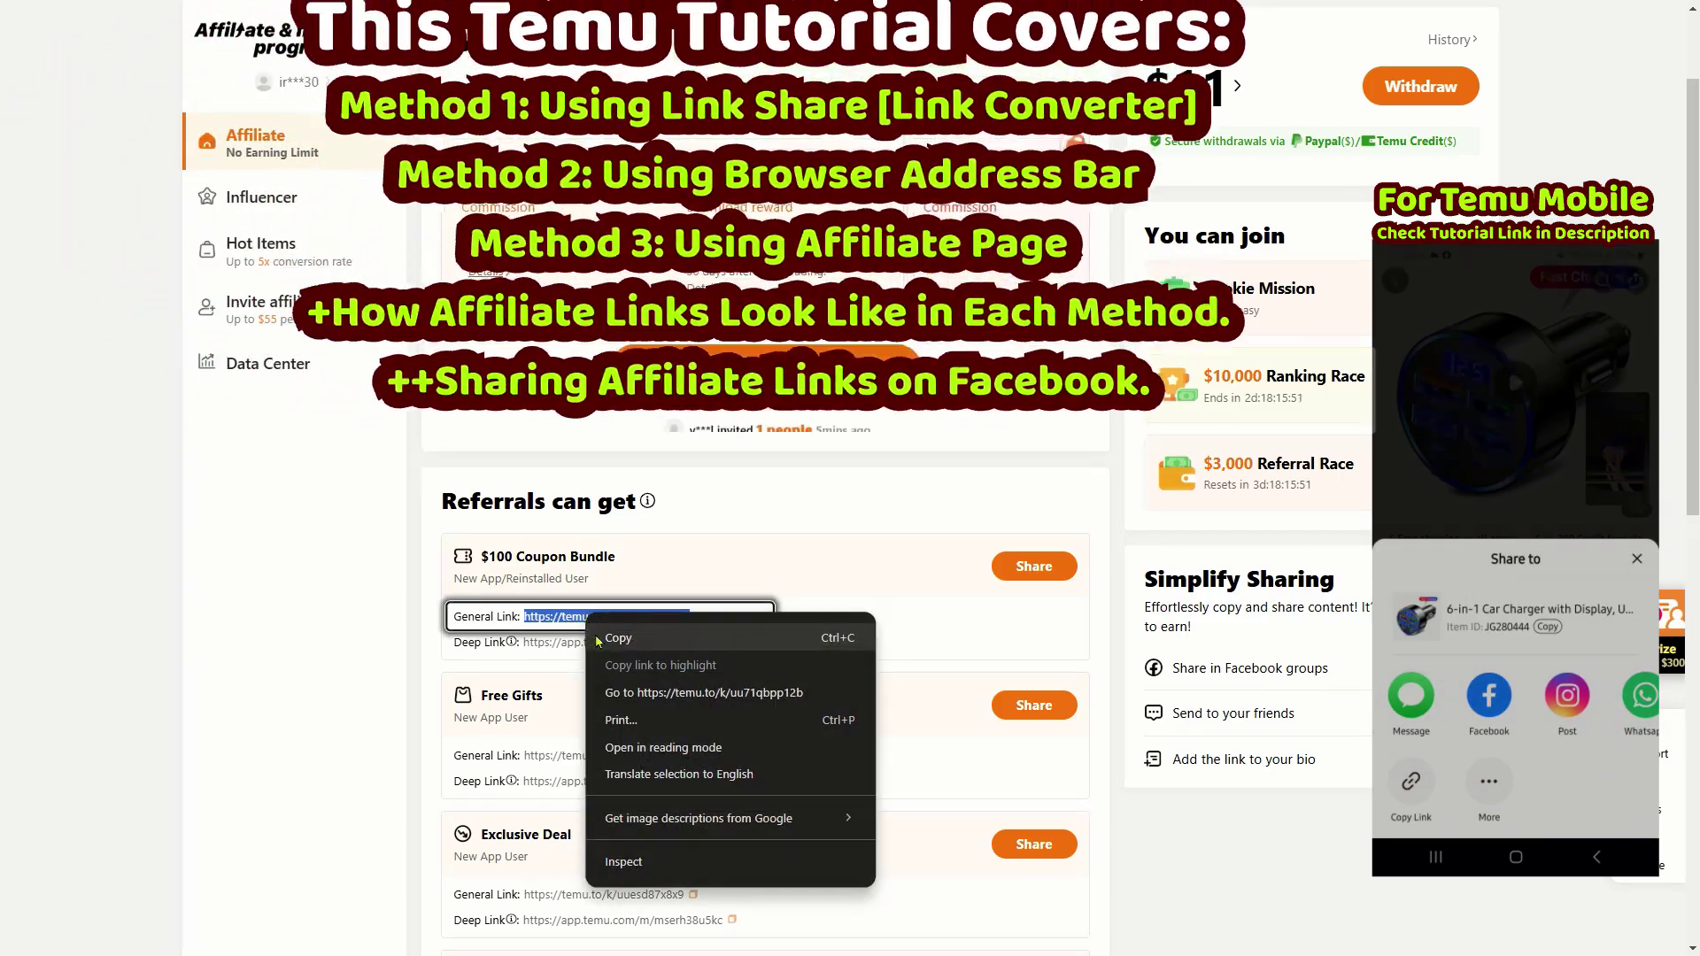
click(641, 647)
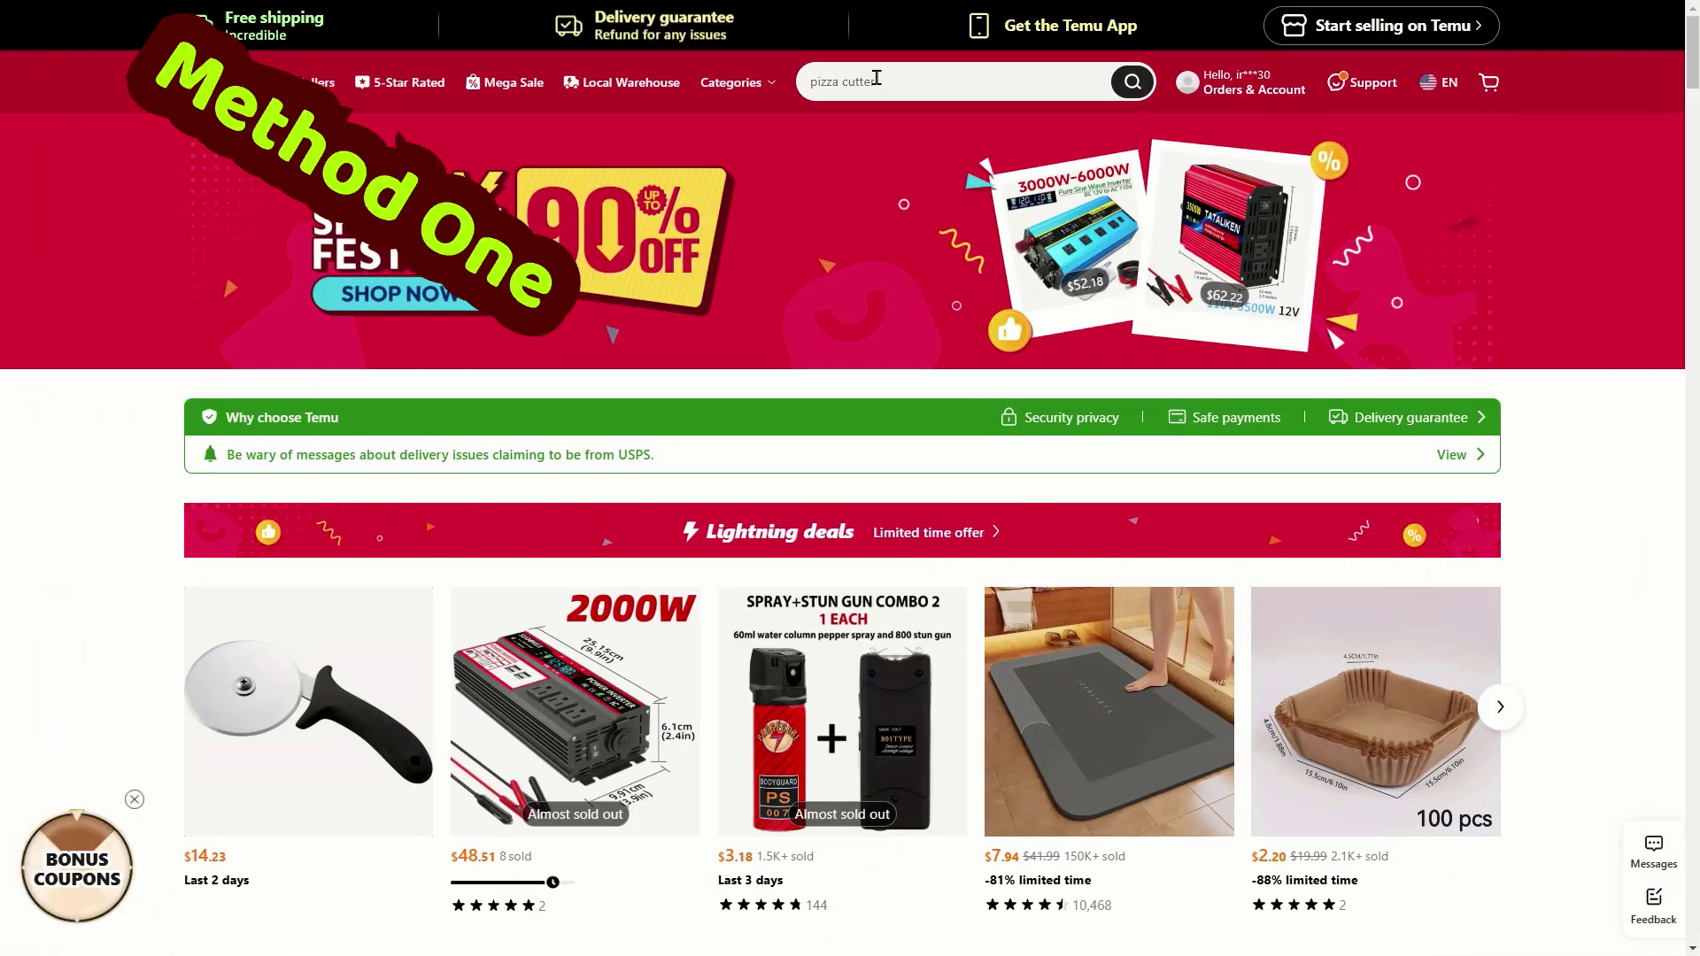
Search GADGET and open the intelligent fitness ring's product page from the results
click(888, 77)
text(GADGET)
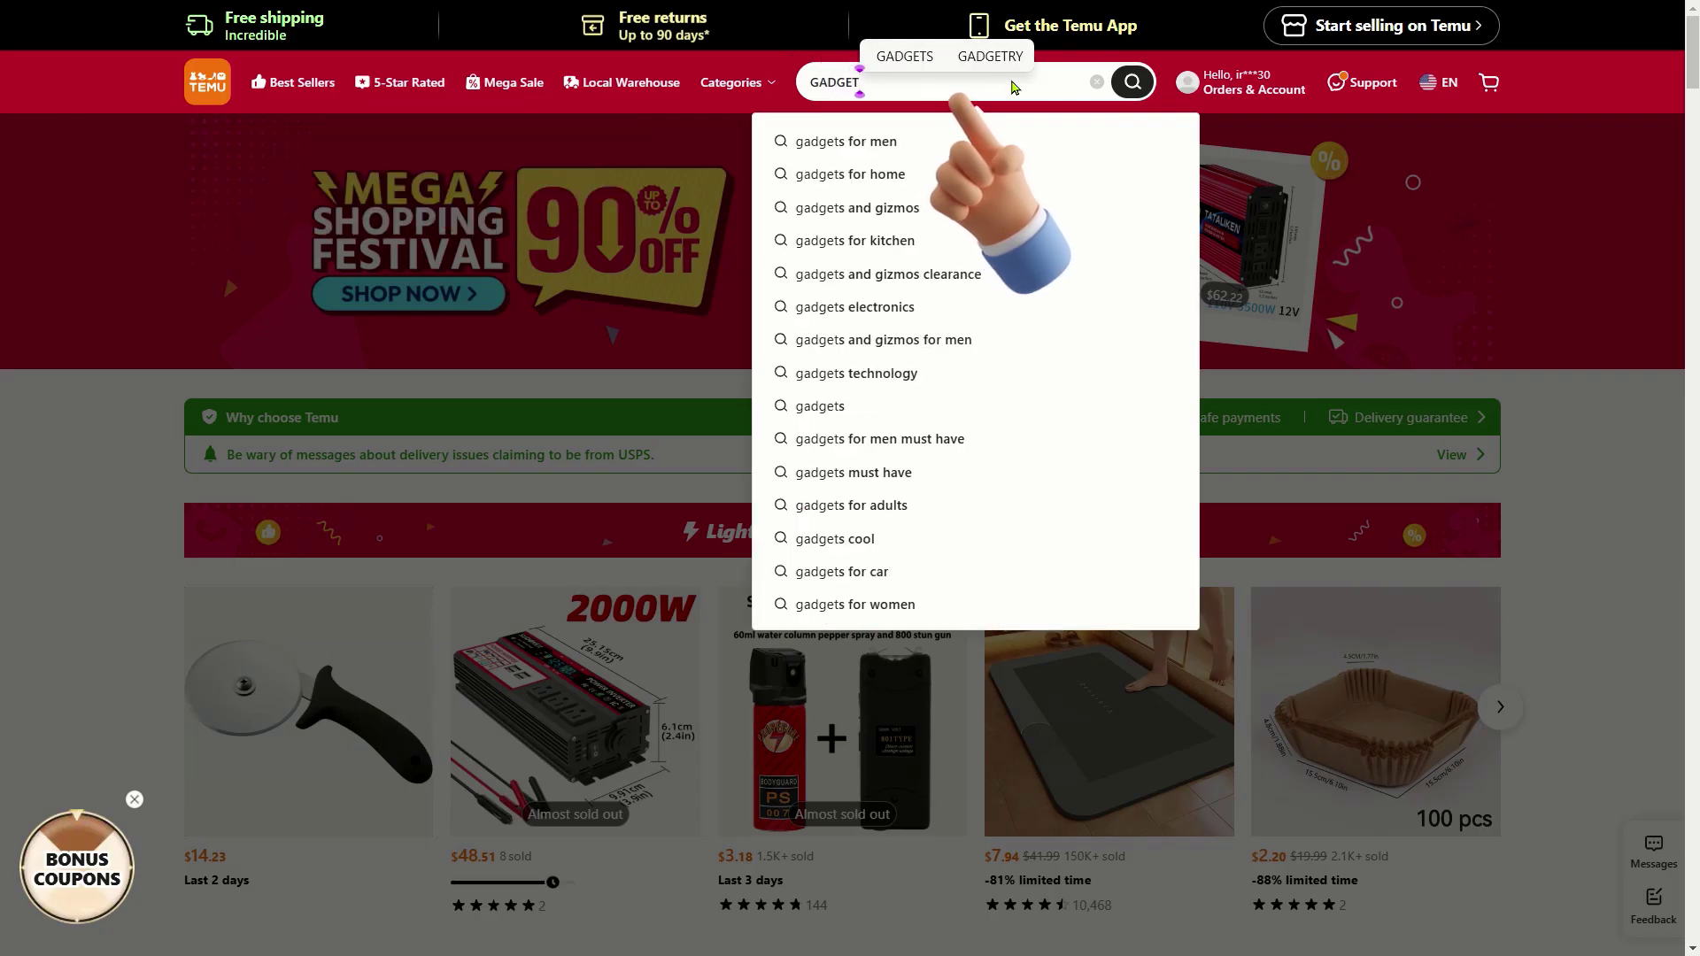
key(Return)
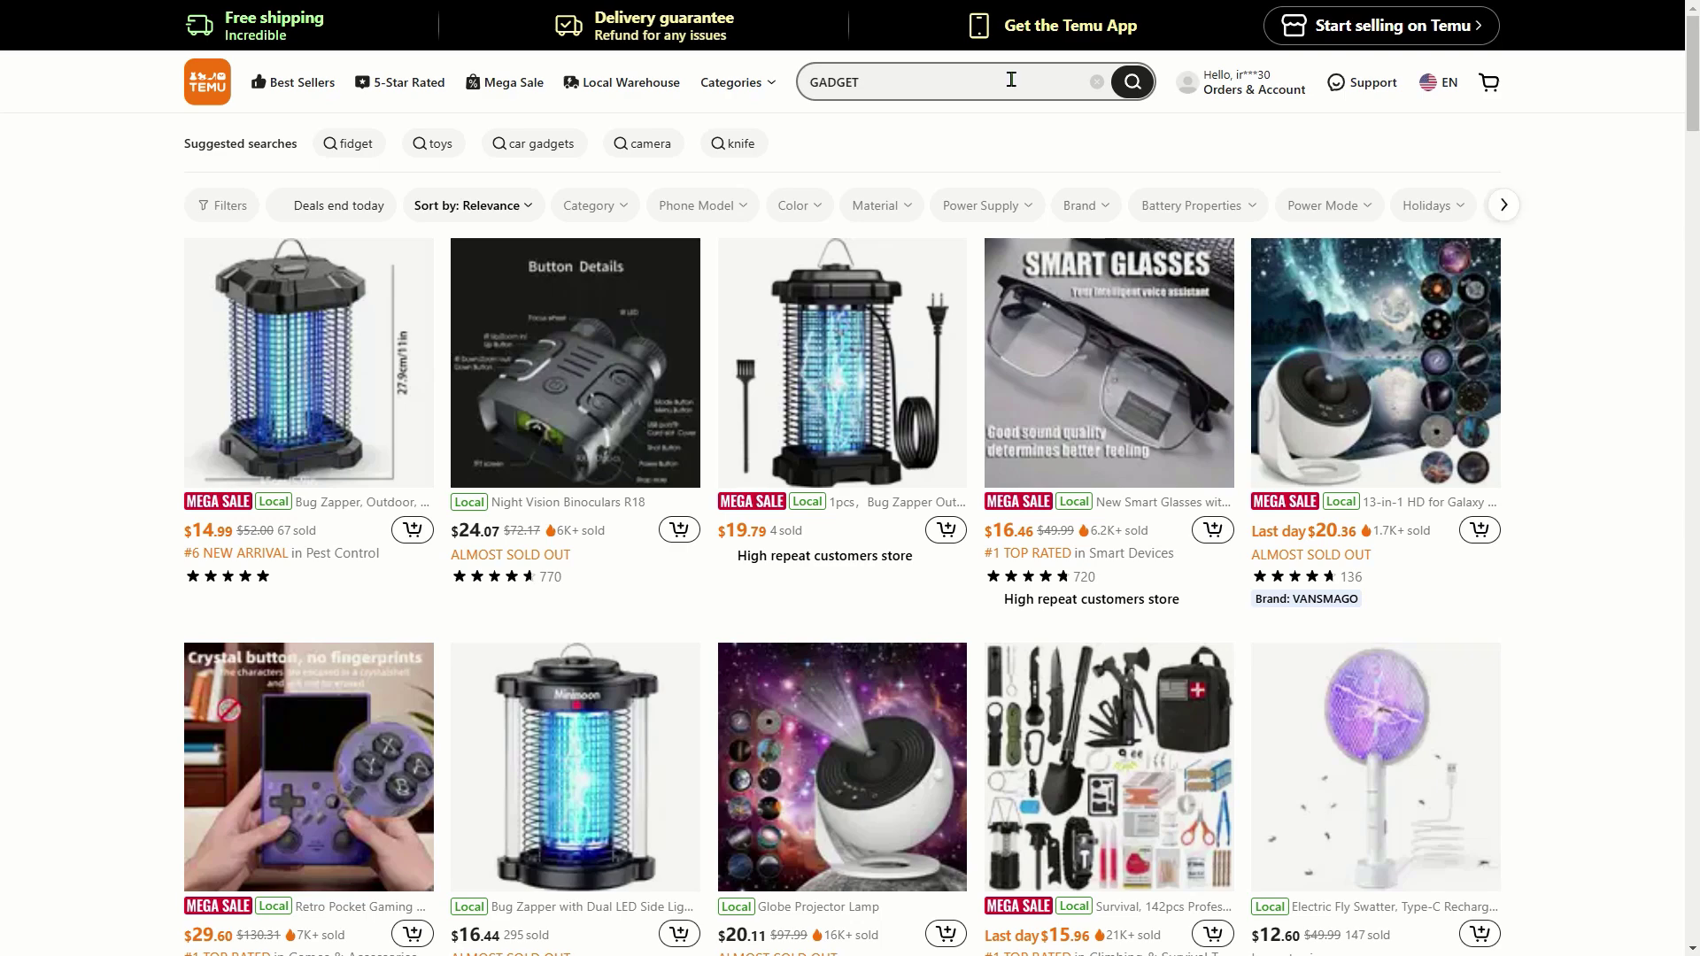
scroll(780, 332, down, 8)
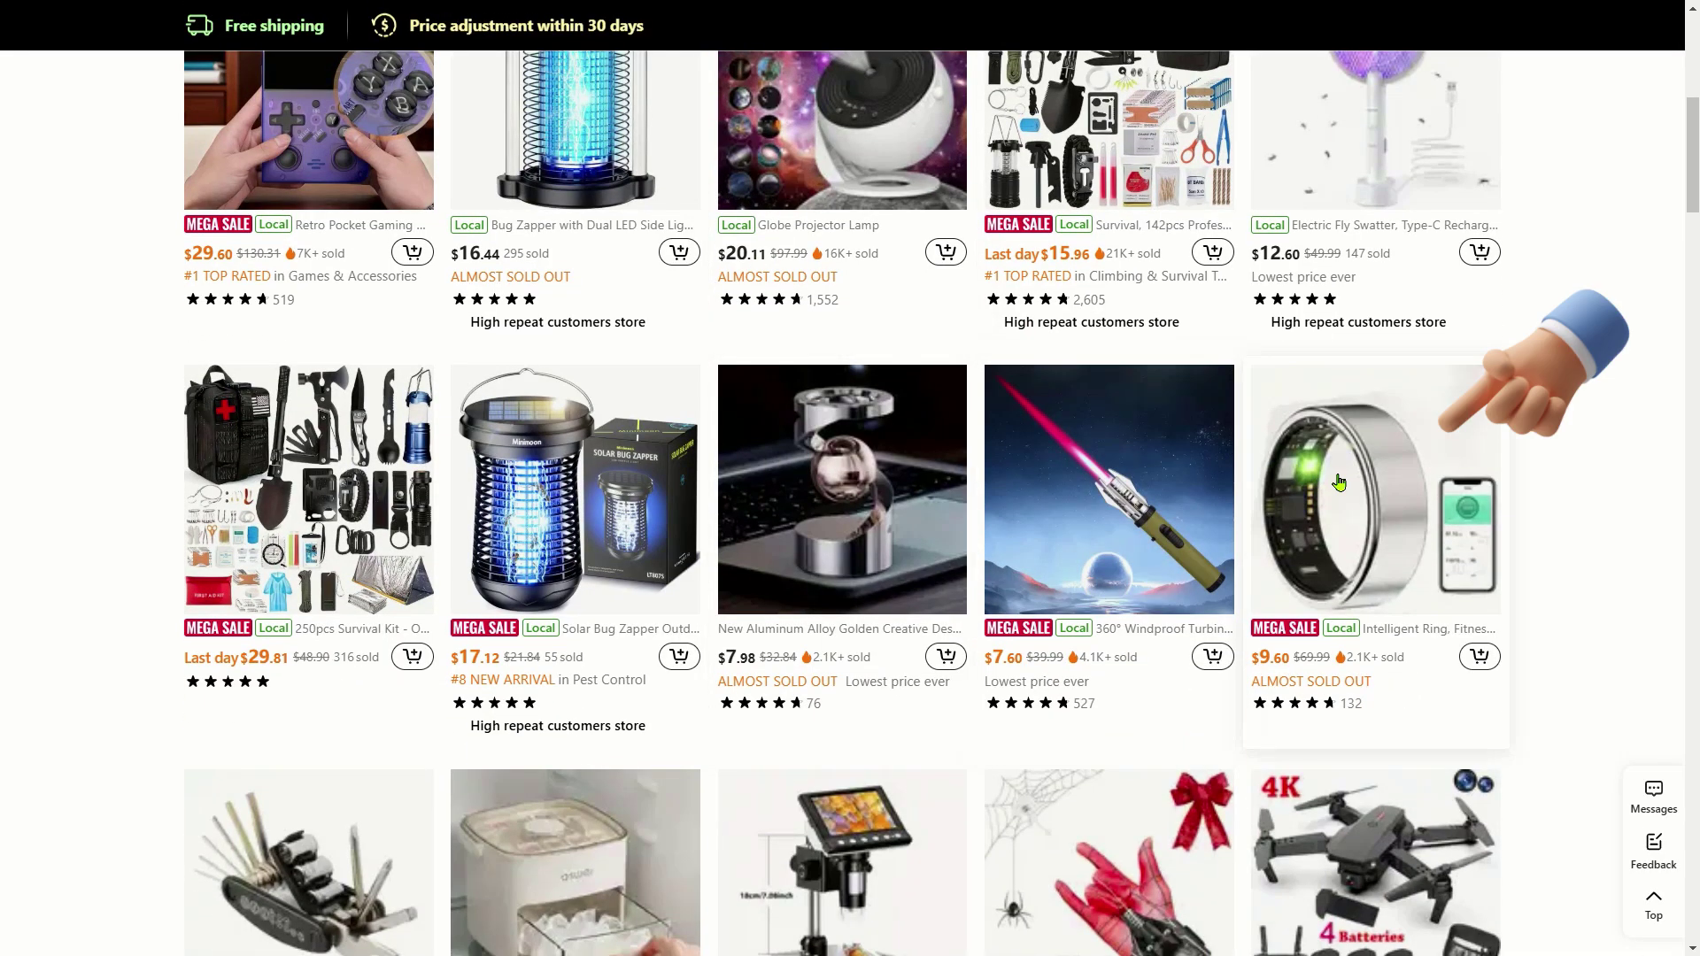
click(1375, 489)
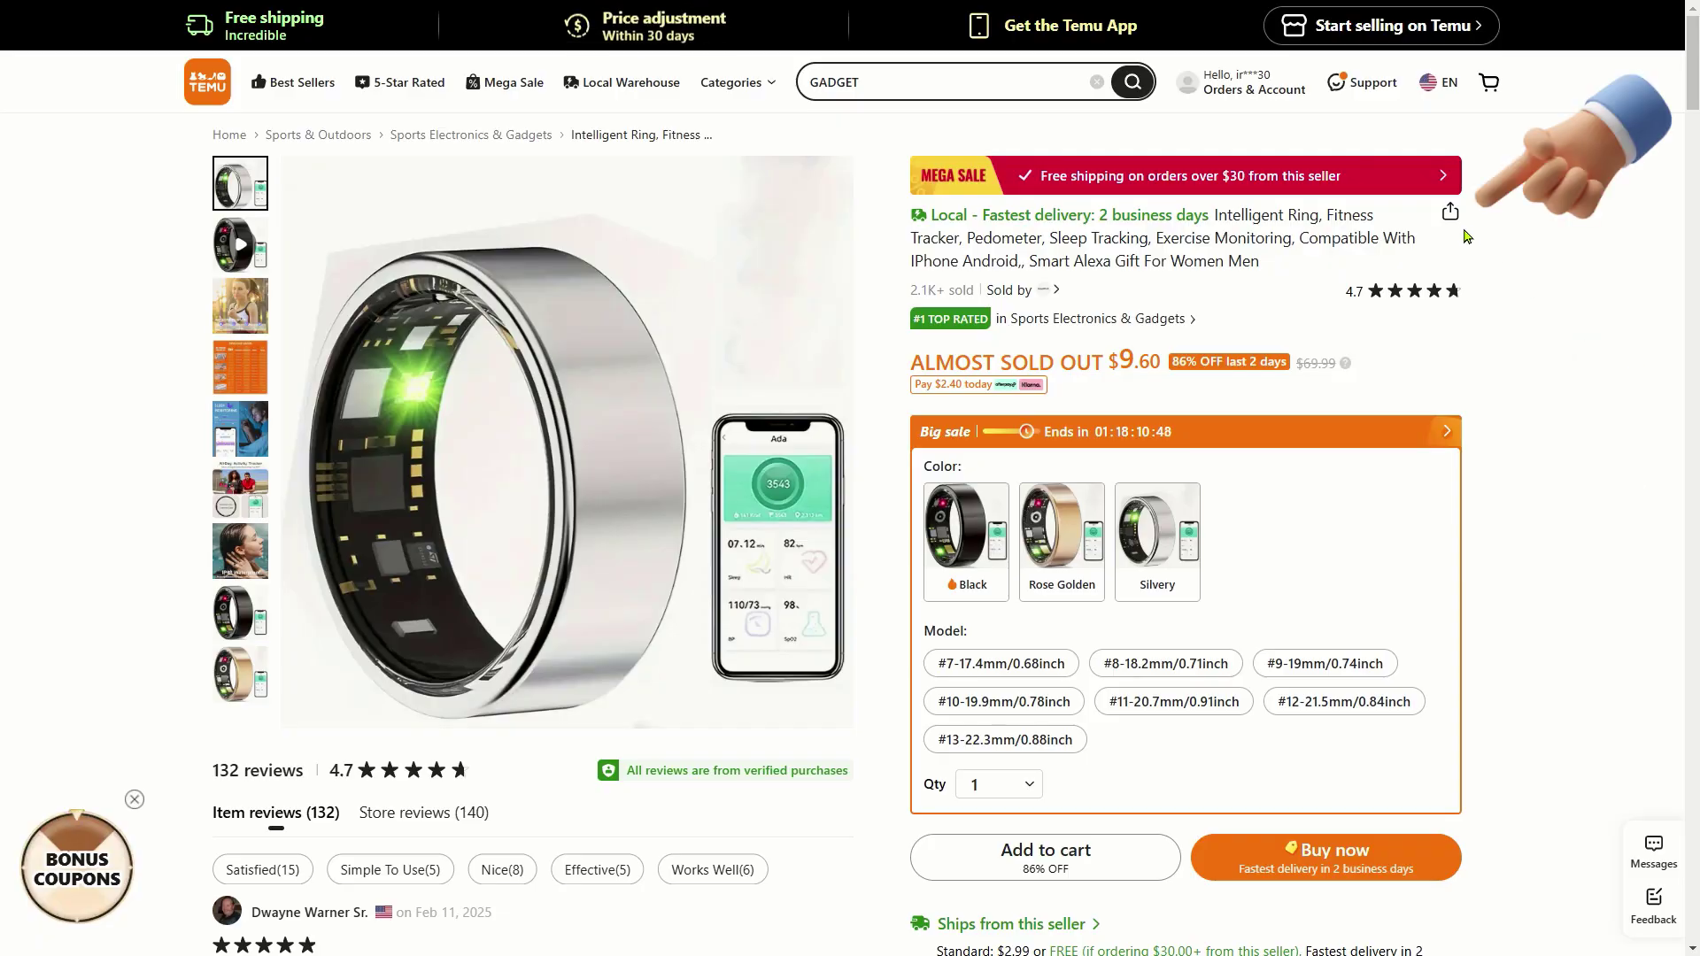
mouse_move(1452, 216)
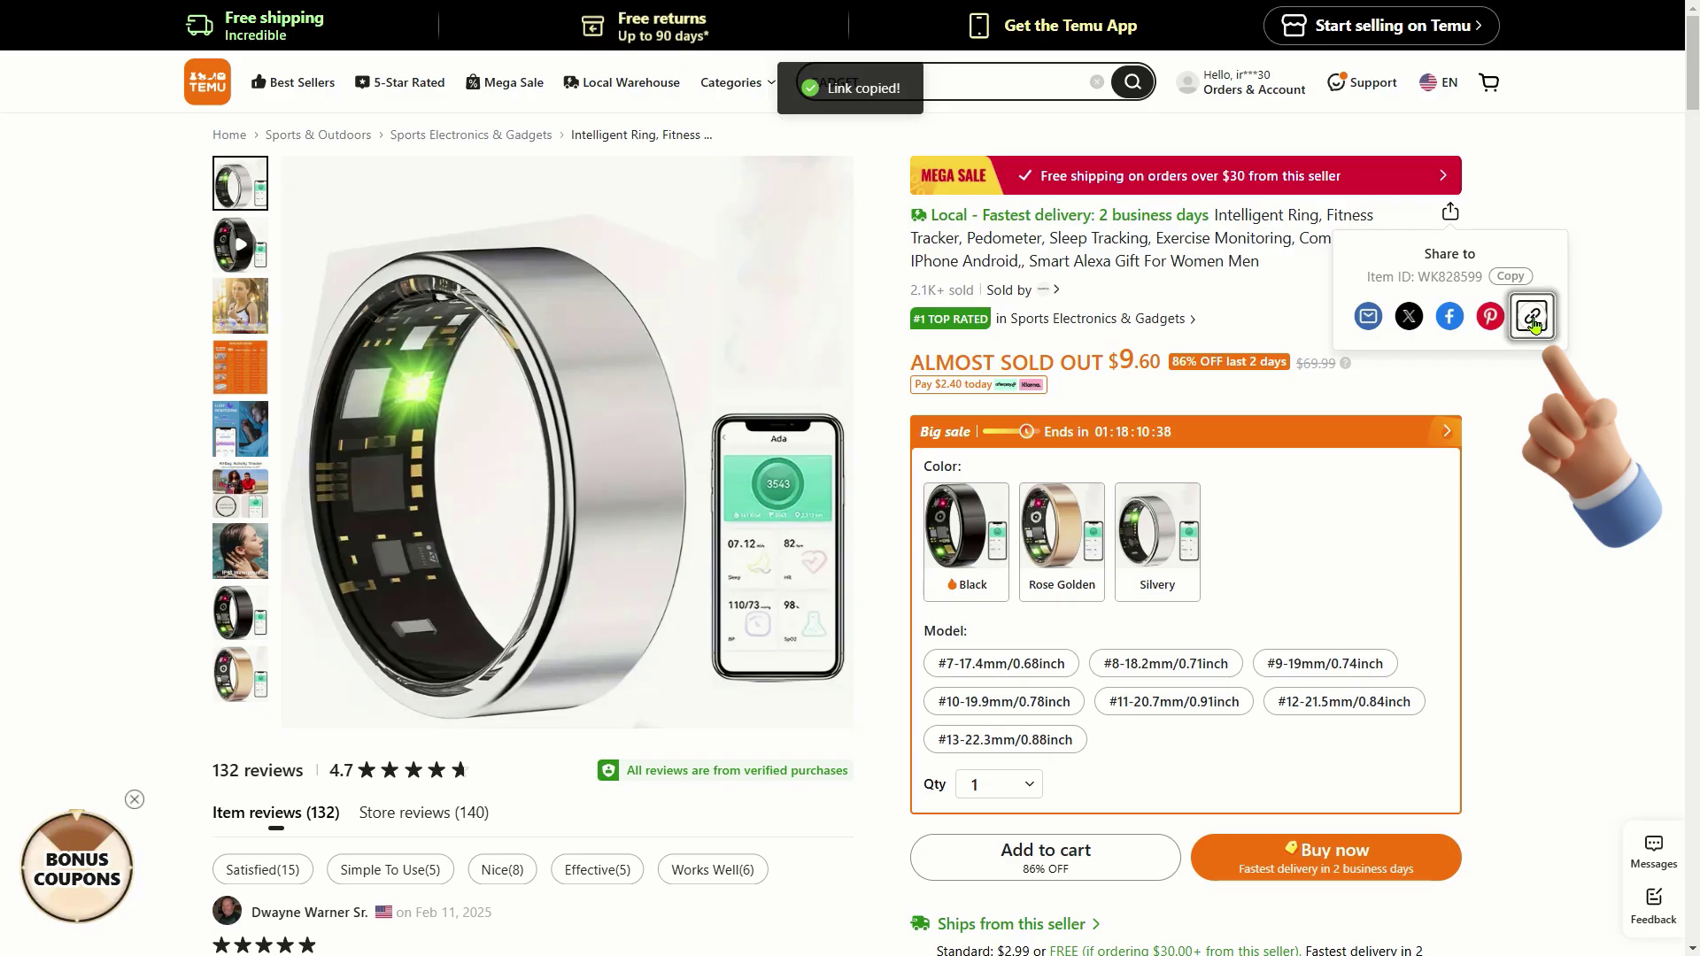
click(952, 79)
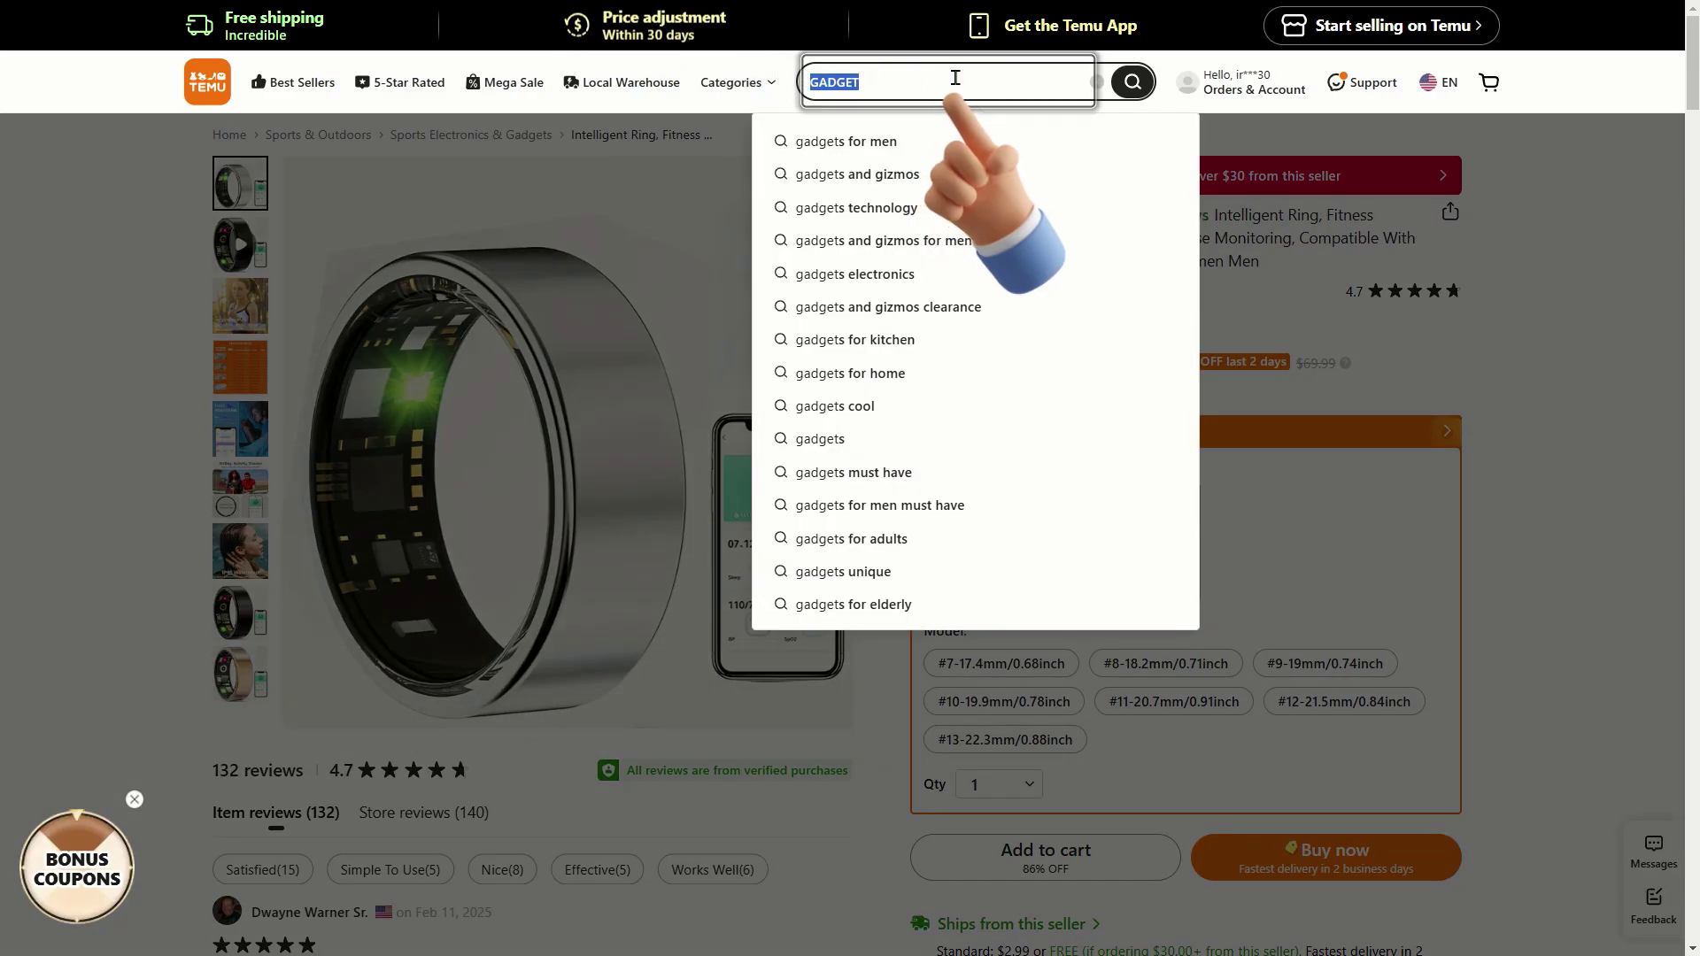
Search AFFILIATE to reach the affiliate program and open its Hot Items page
text(AFFILIATE)
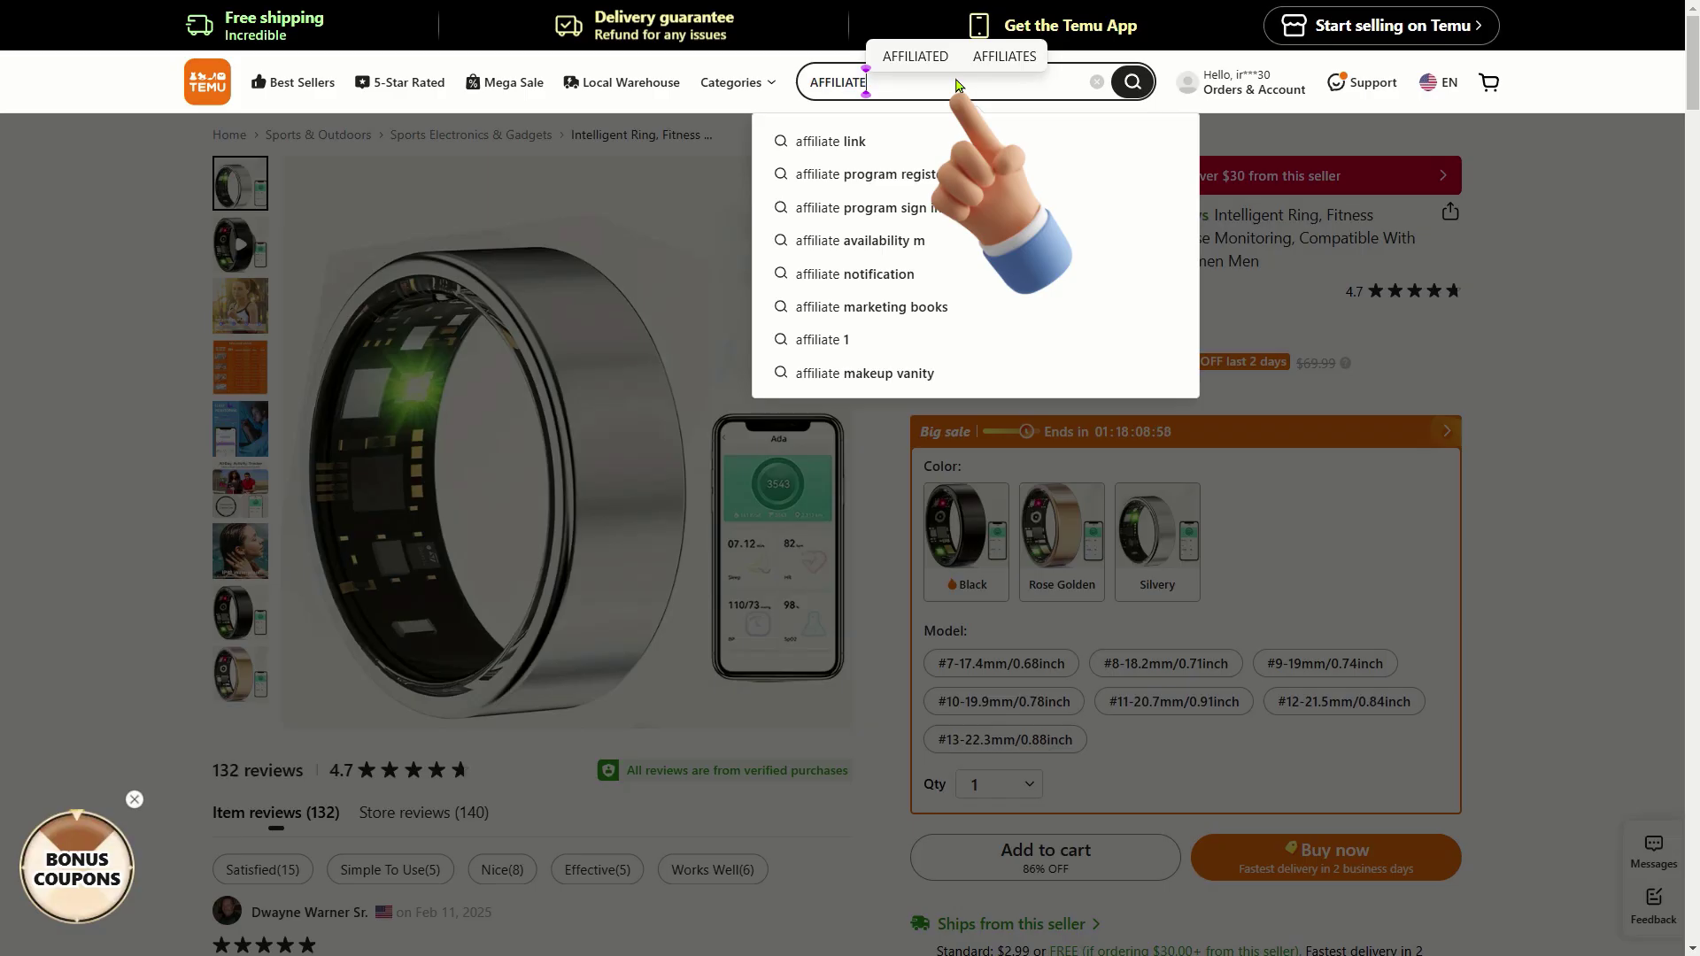
click(1130, 90)
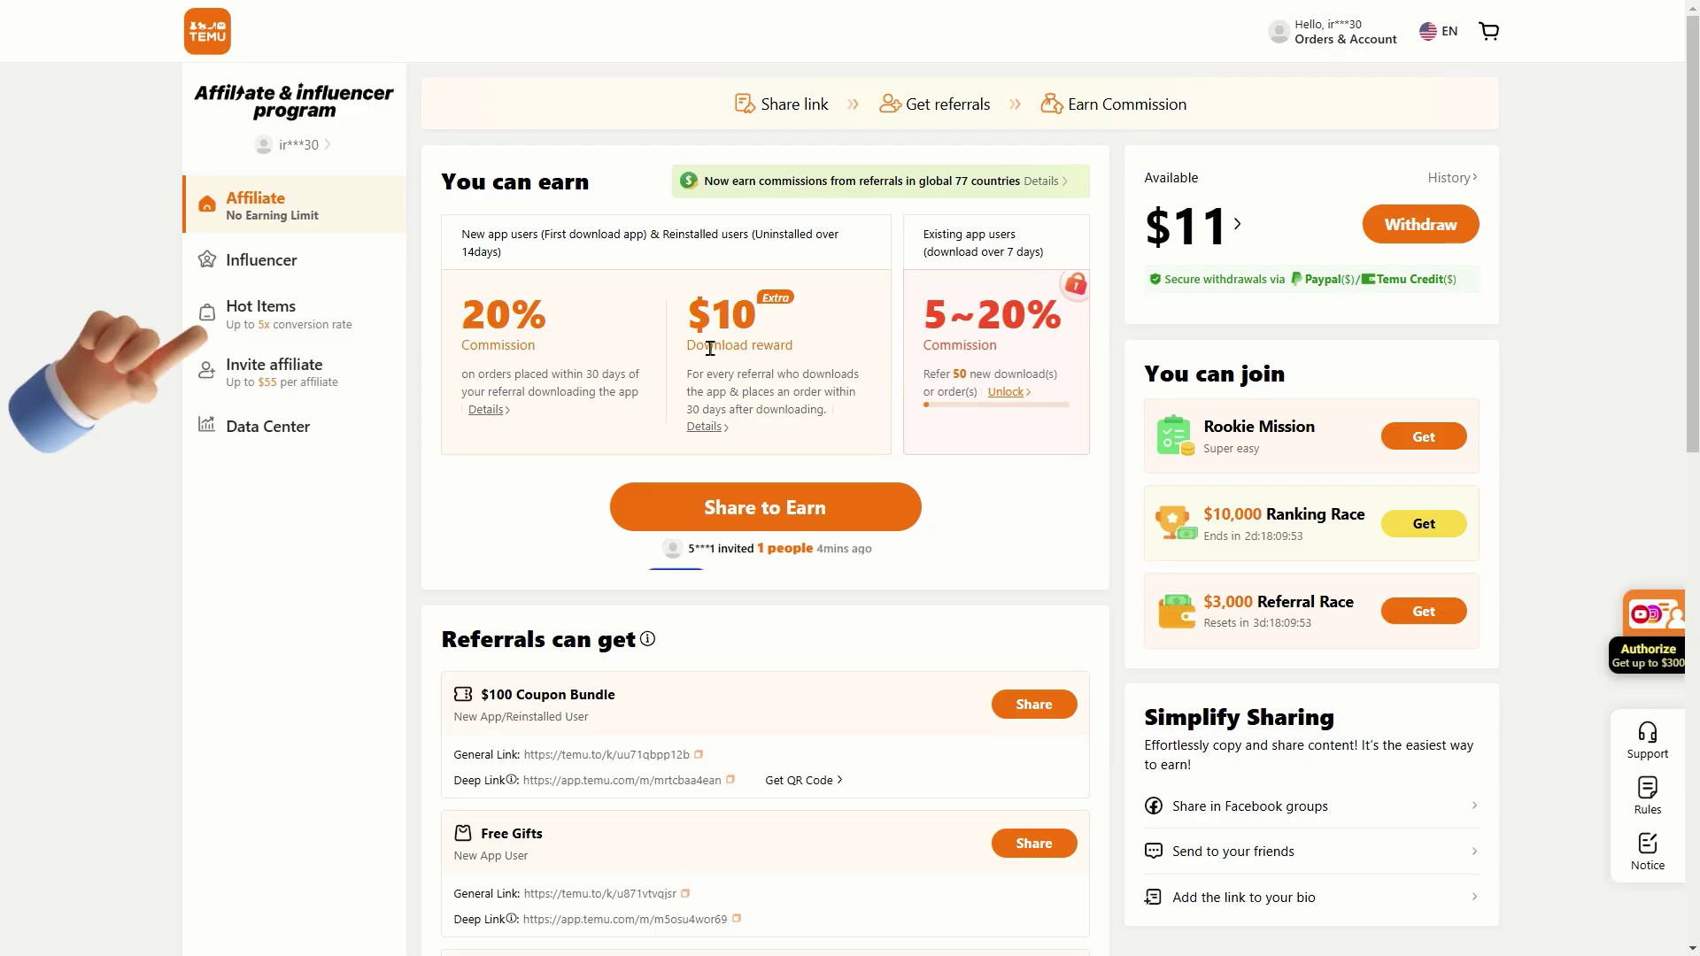
click(257, 314)
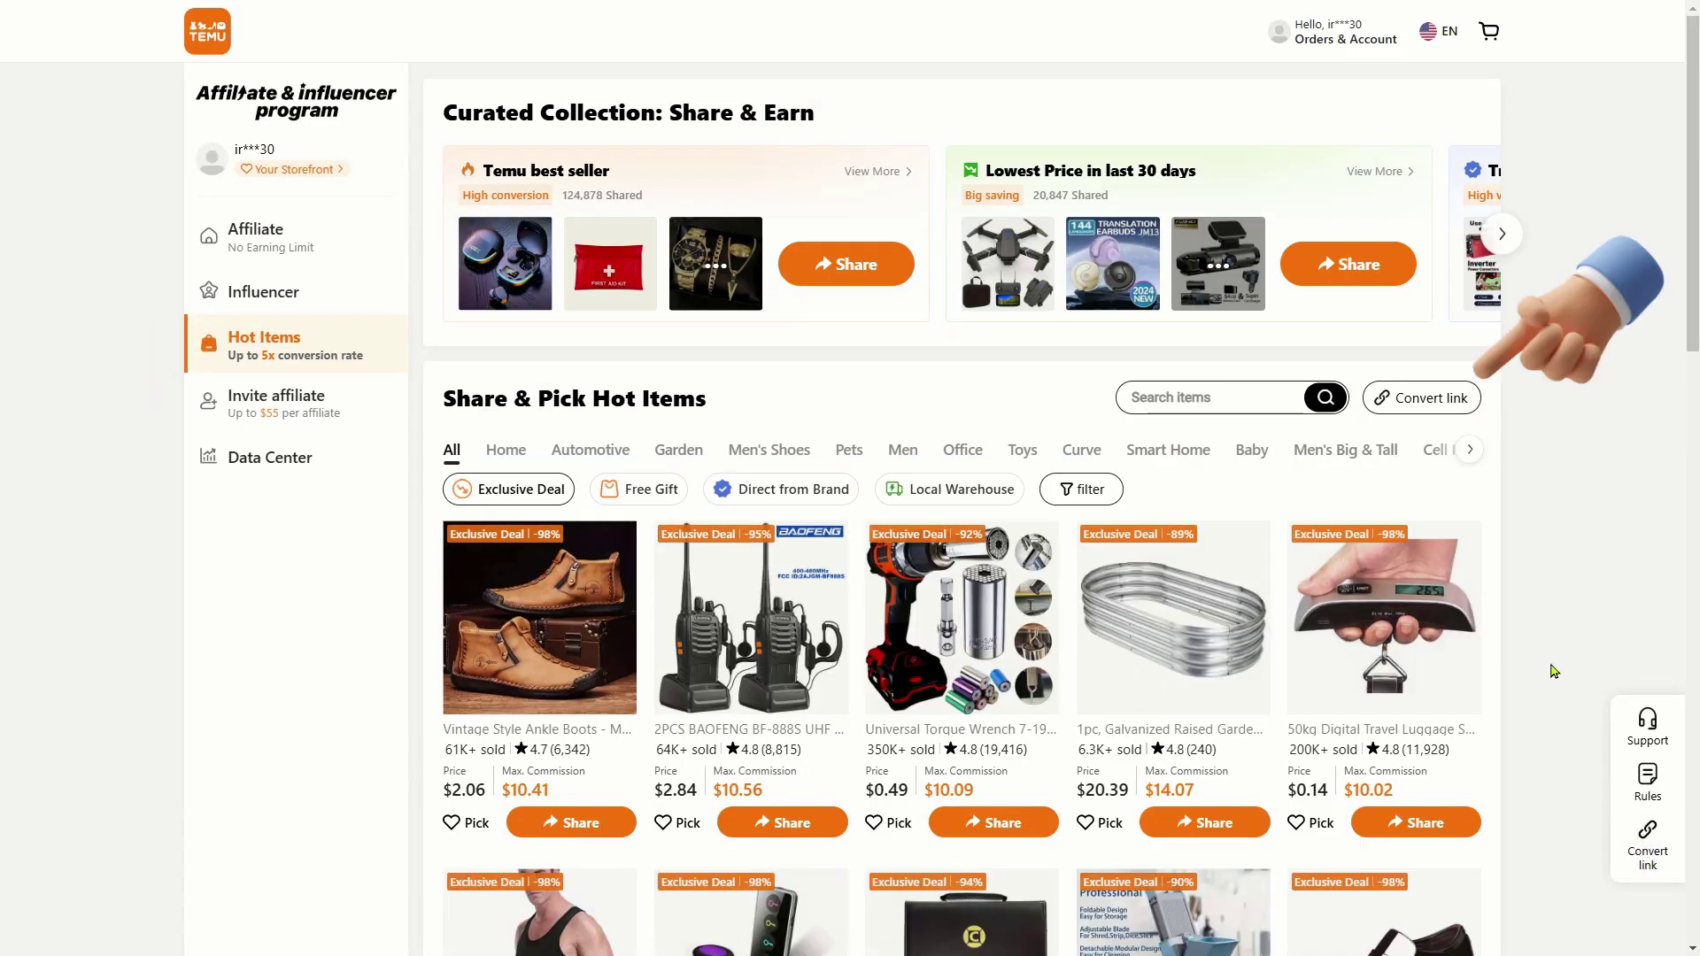
Paste the ring's share link into Convert link and generate its affiliate item link
click(1435, 405)
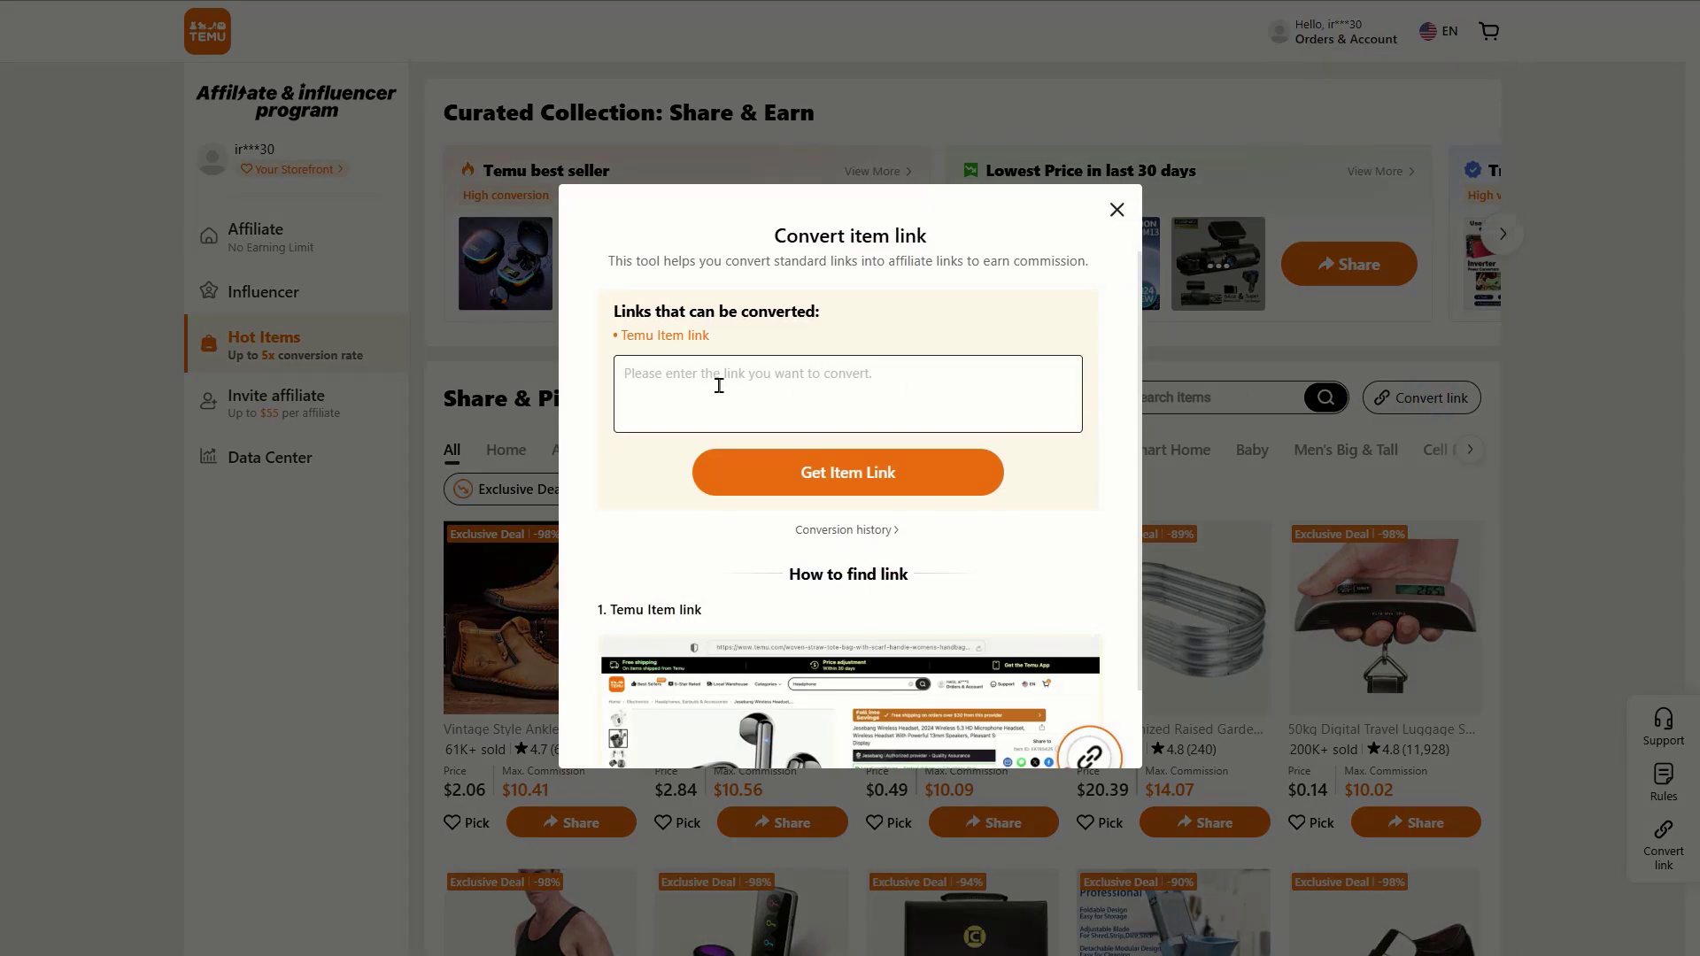
click(639, 376)
right_click(640, 375)
click(690, 605)
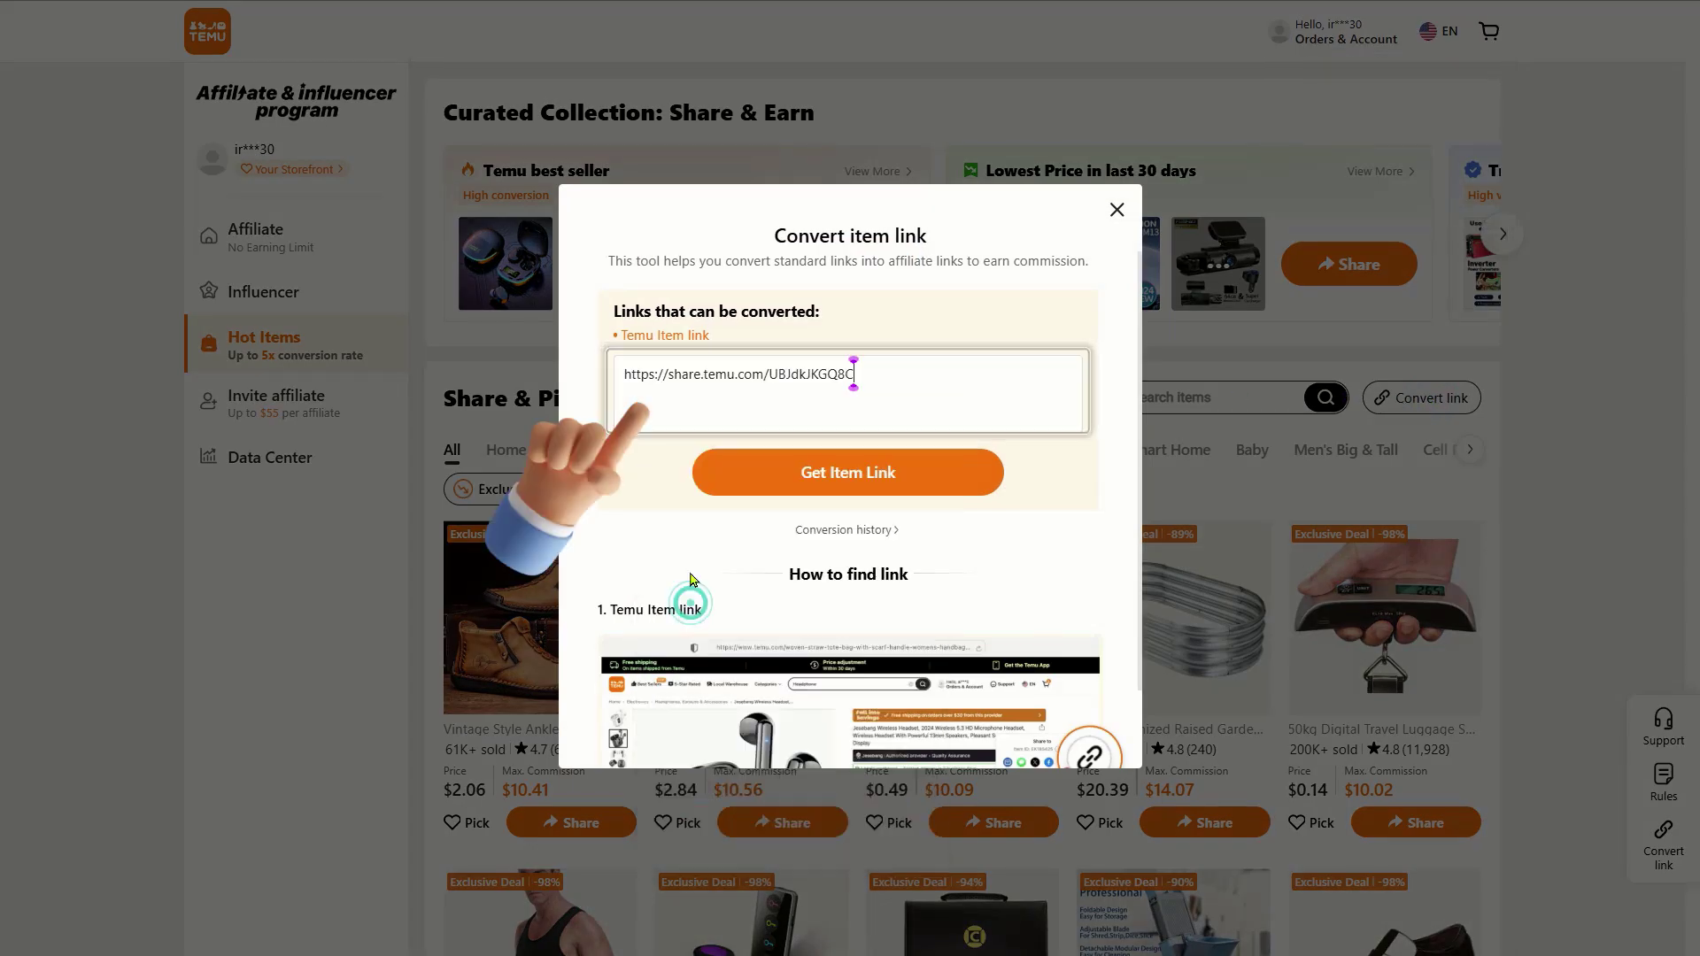
click(890, 480)
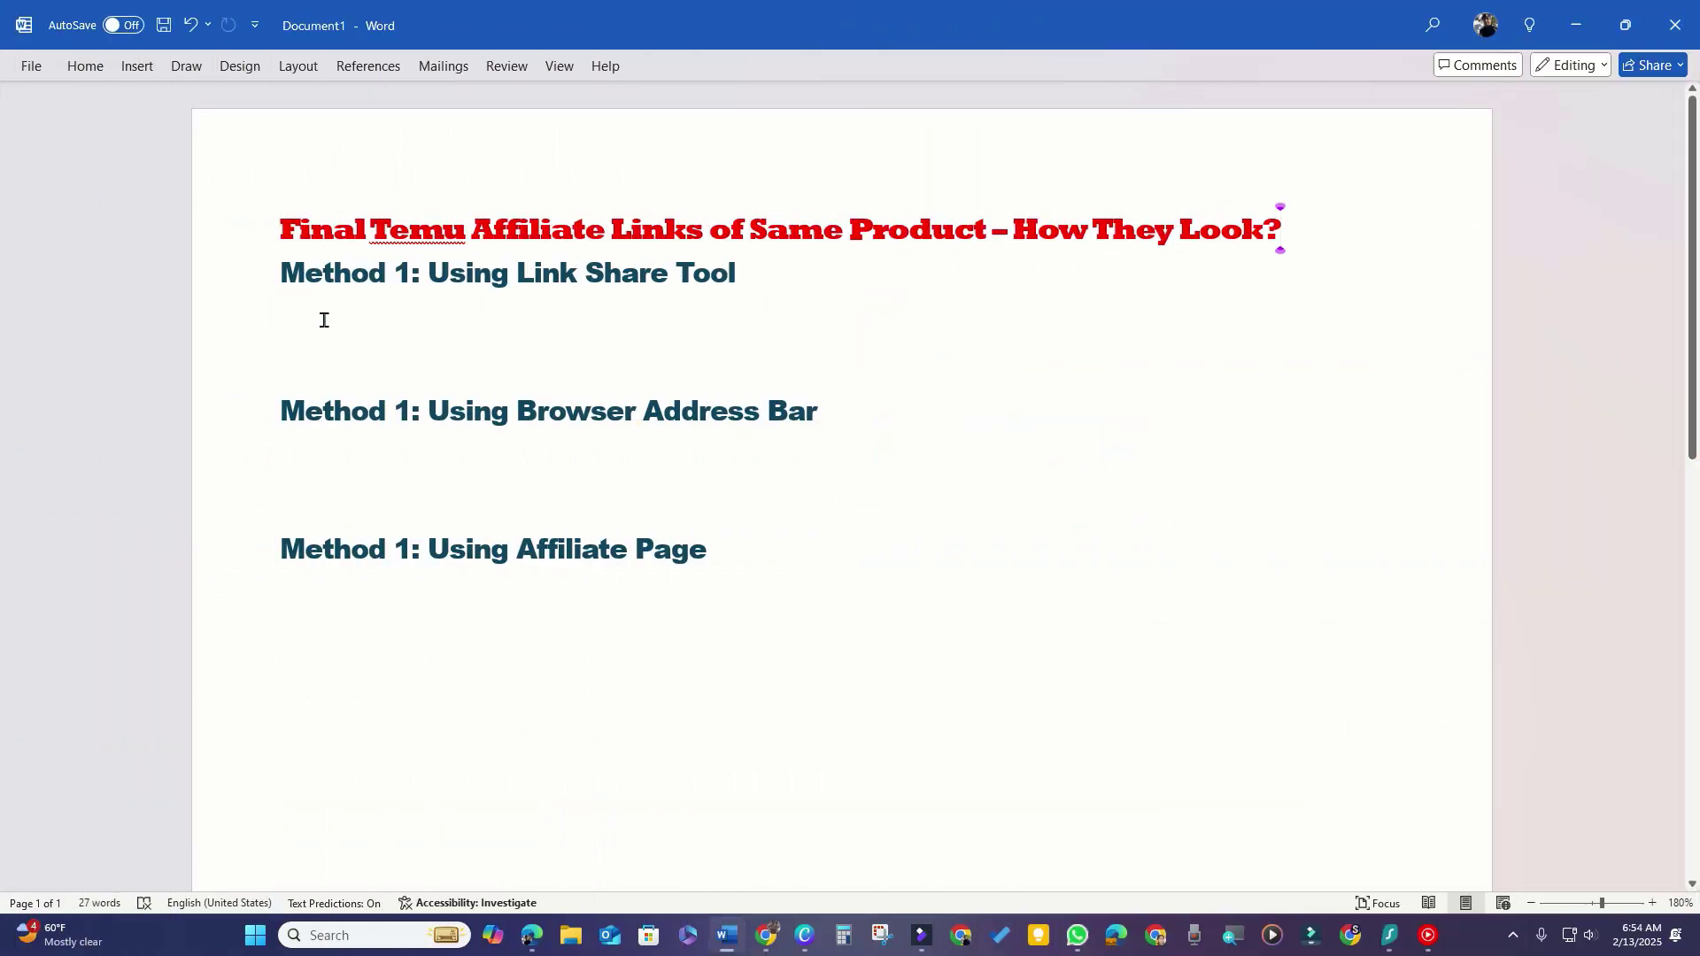
right_click(297, 317)
click(348, 439)
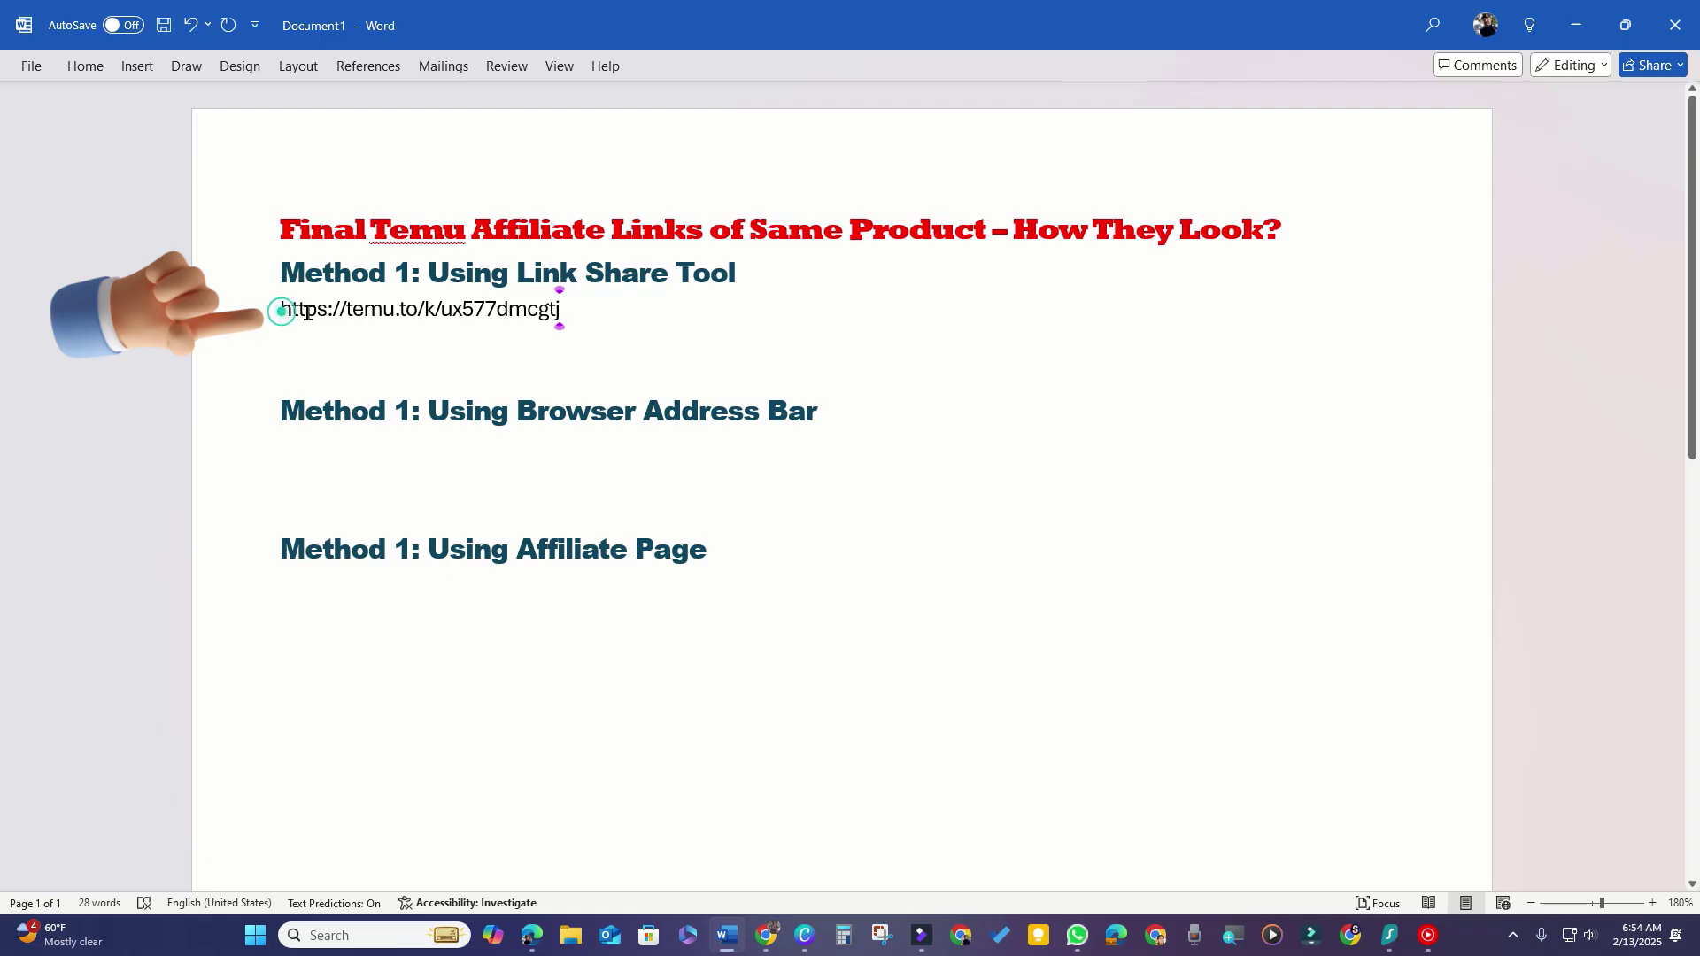
drag(306, 312, 574, 312)
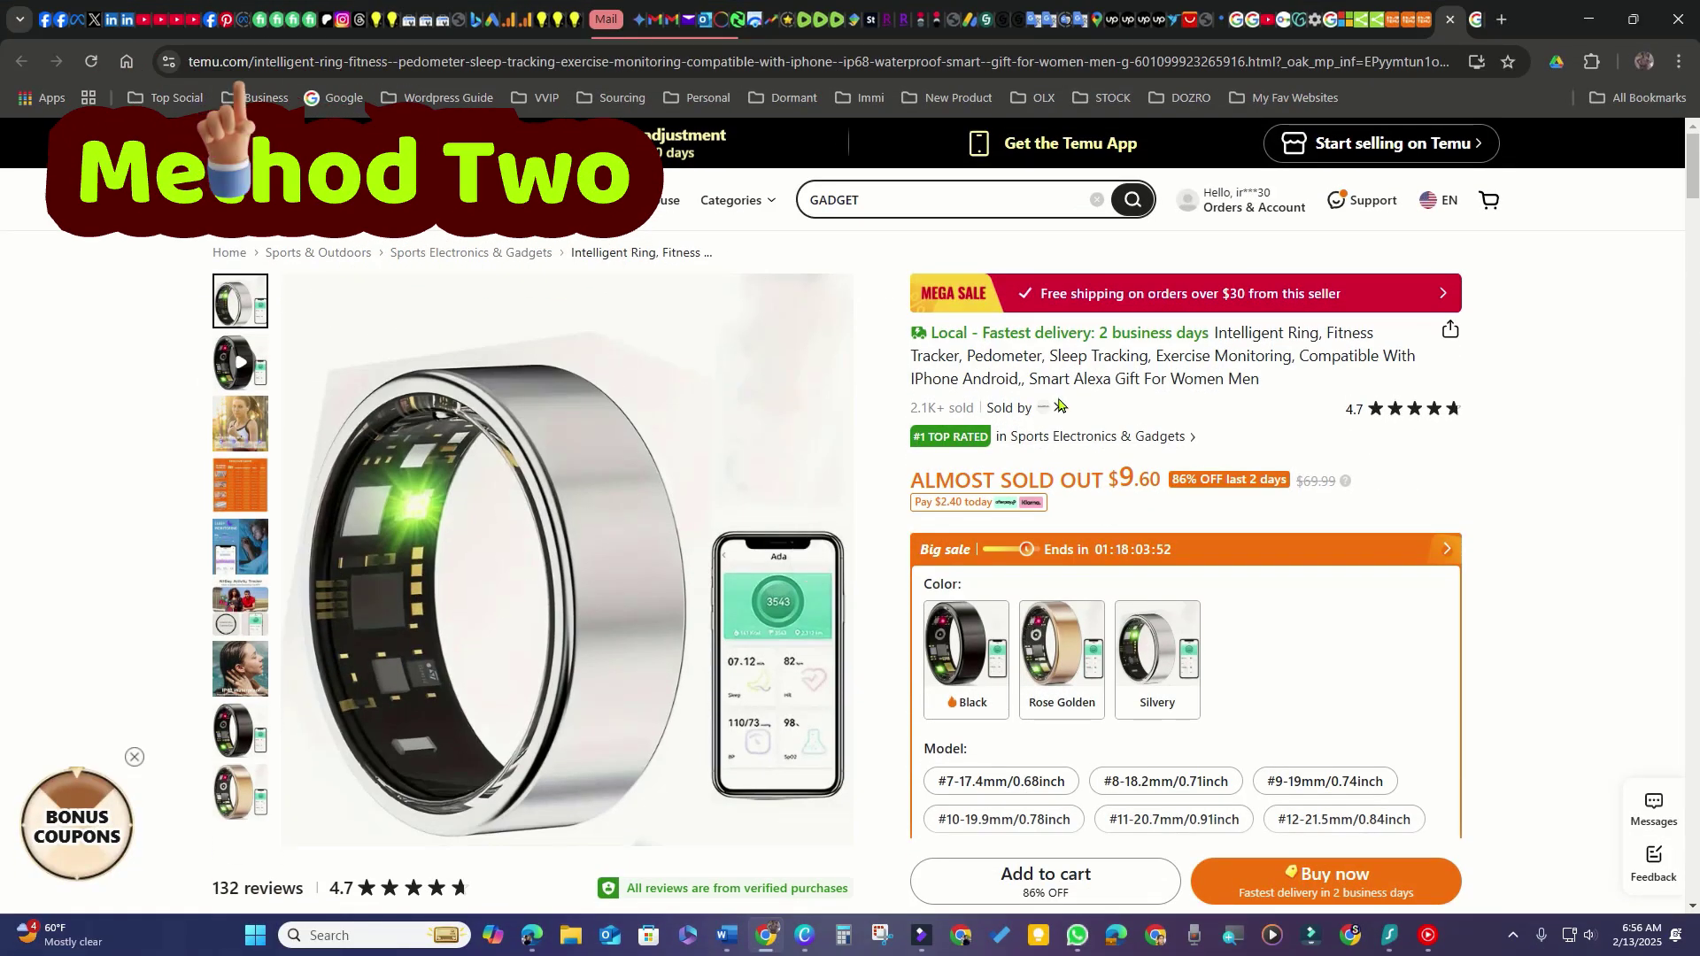
Copy the ring page's web address and paste it into the Convert link field
click(498, 64)
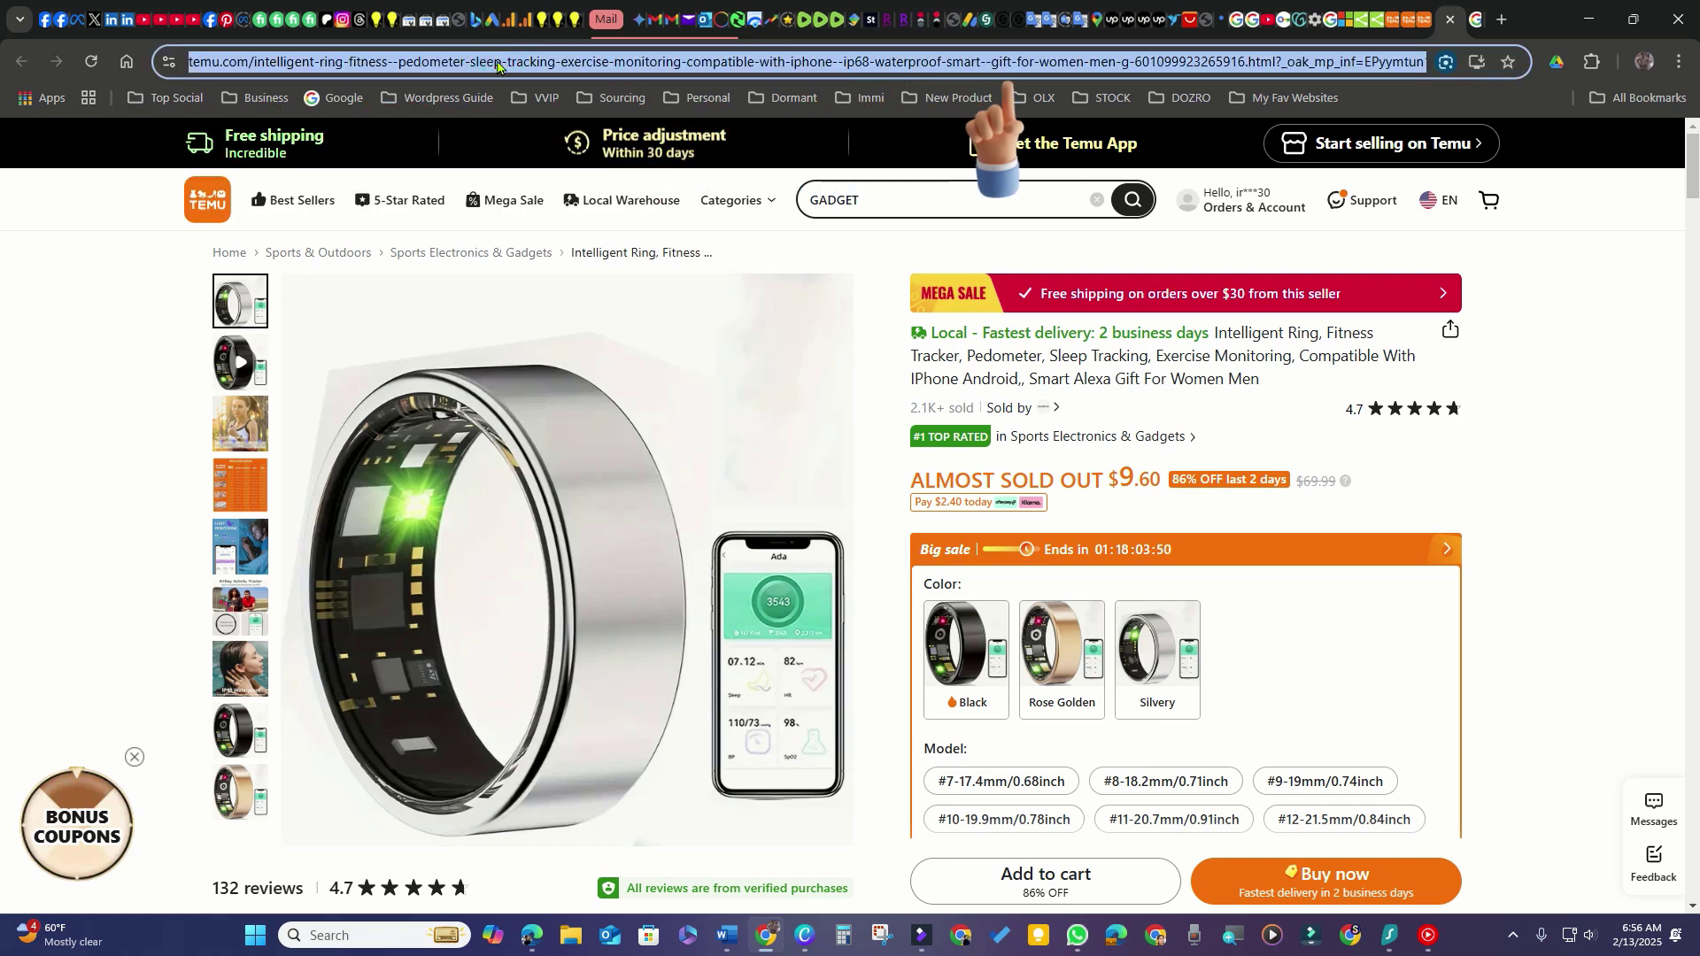
right_click(497, 68)
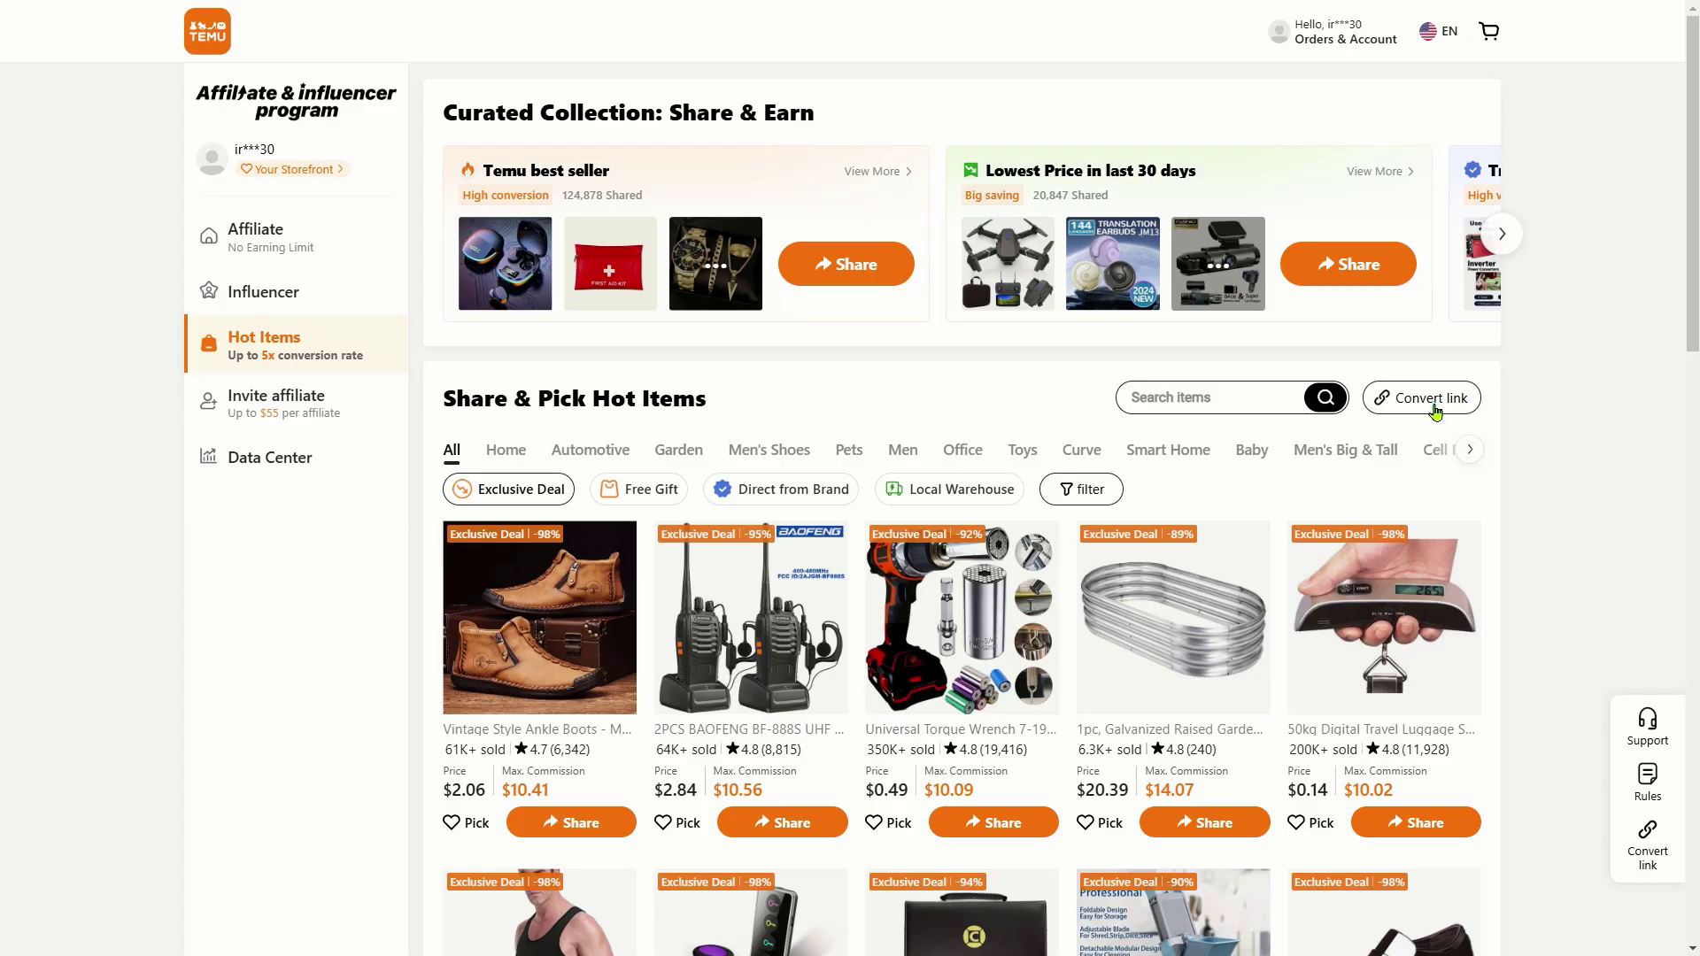
click(1431, 399)
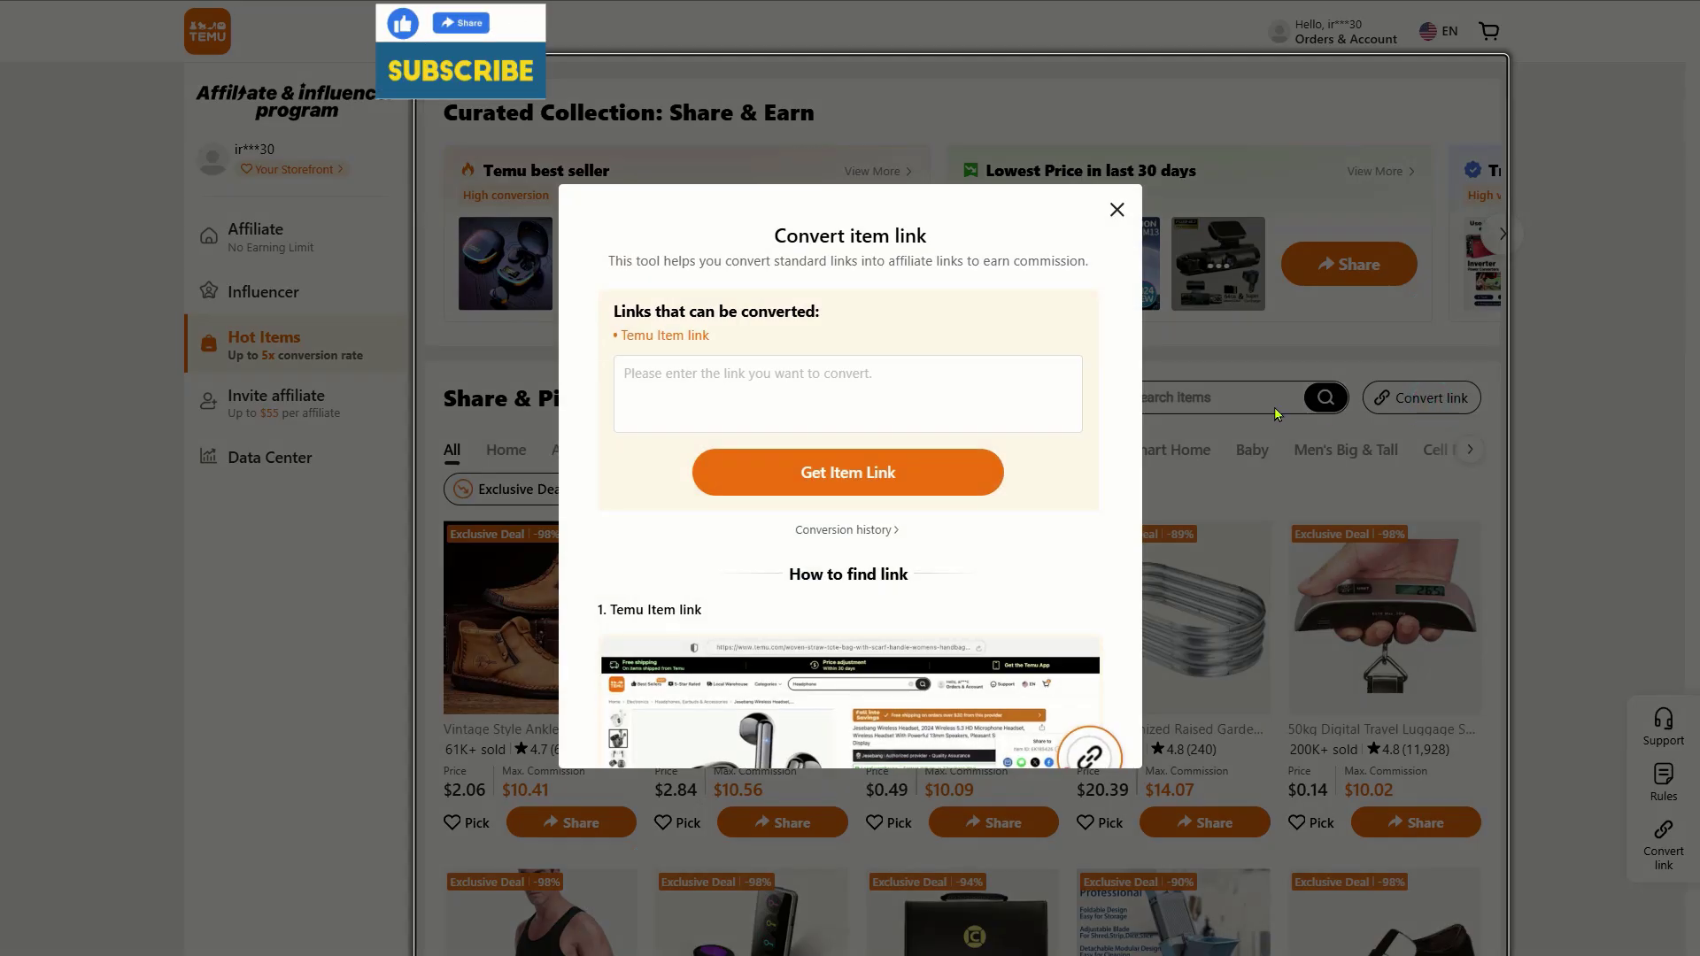
right_click(648, 373)
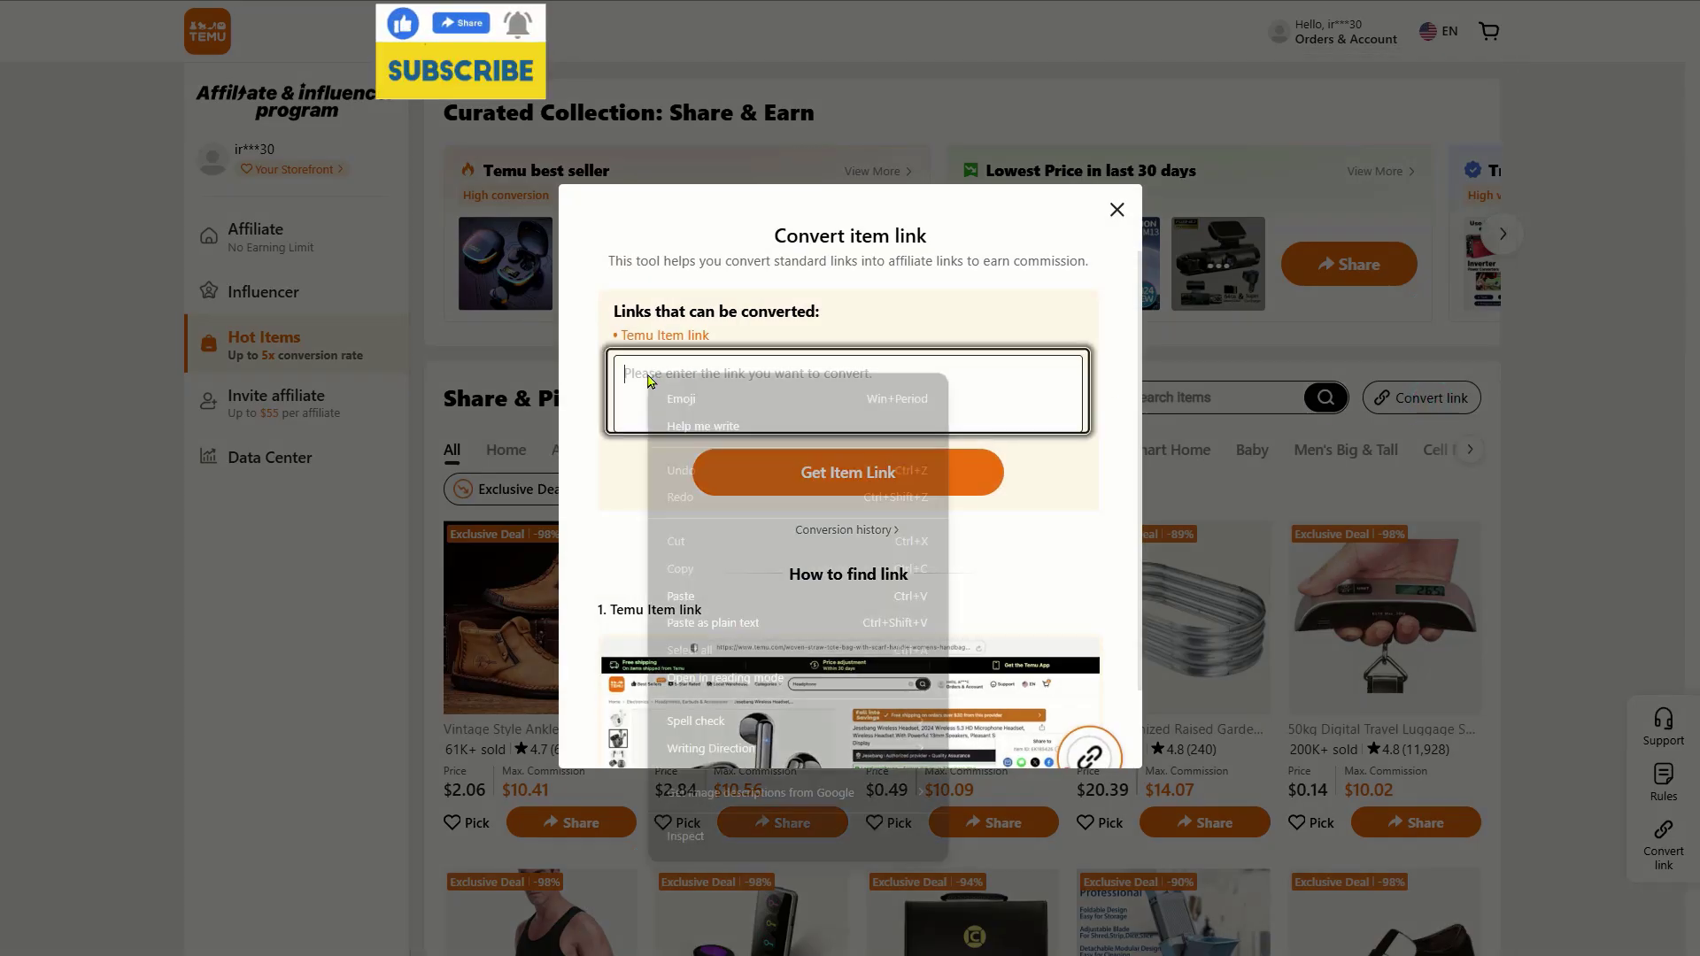
click(699, 594)
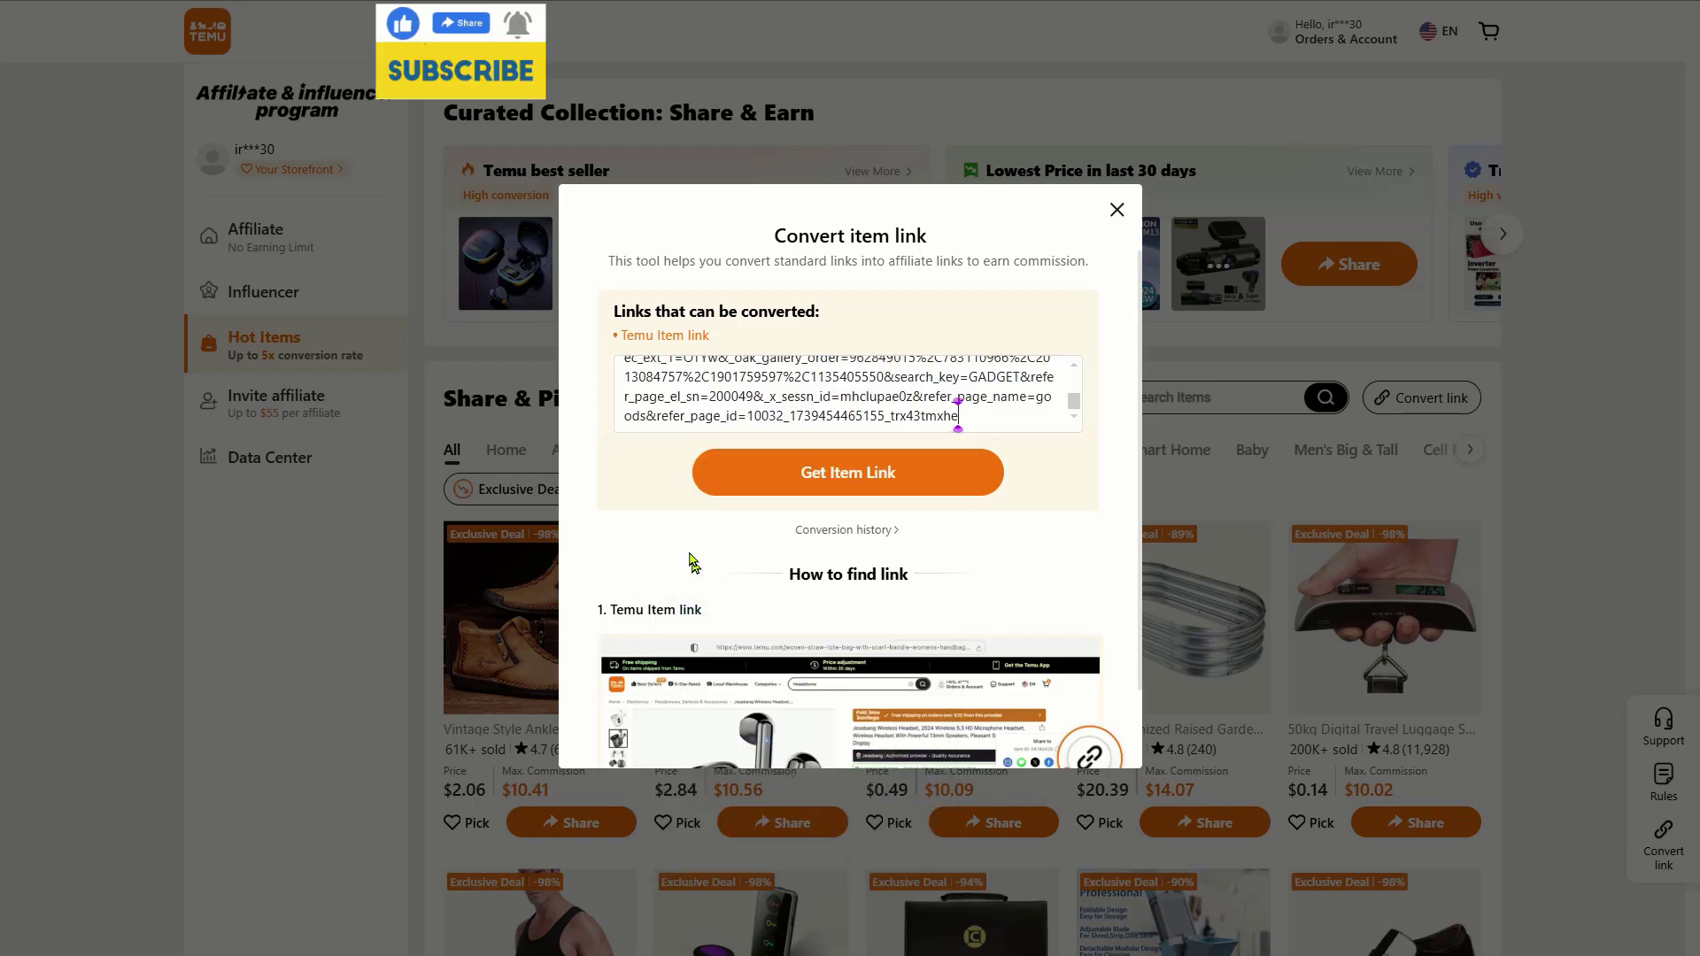
Copy the generated affiliate link and paste it under Word's Browser Address Bar heading
scroll(1020, 394, up, 3)
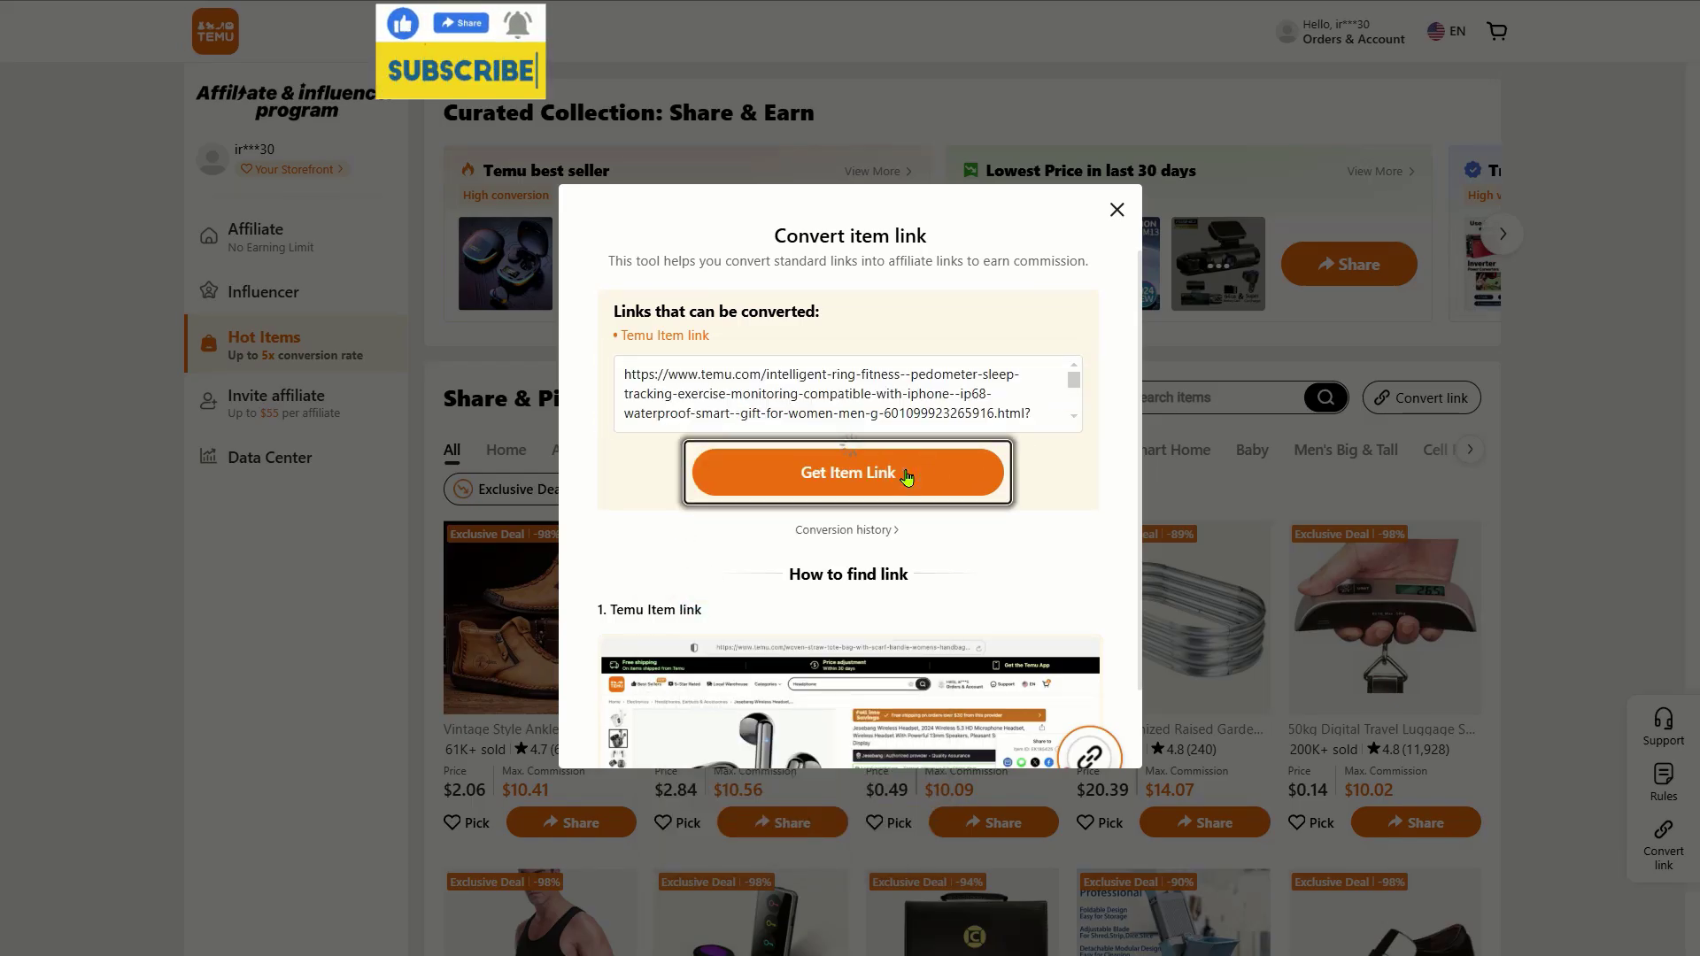
click(706, 653)
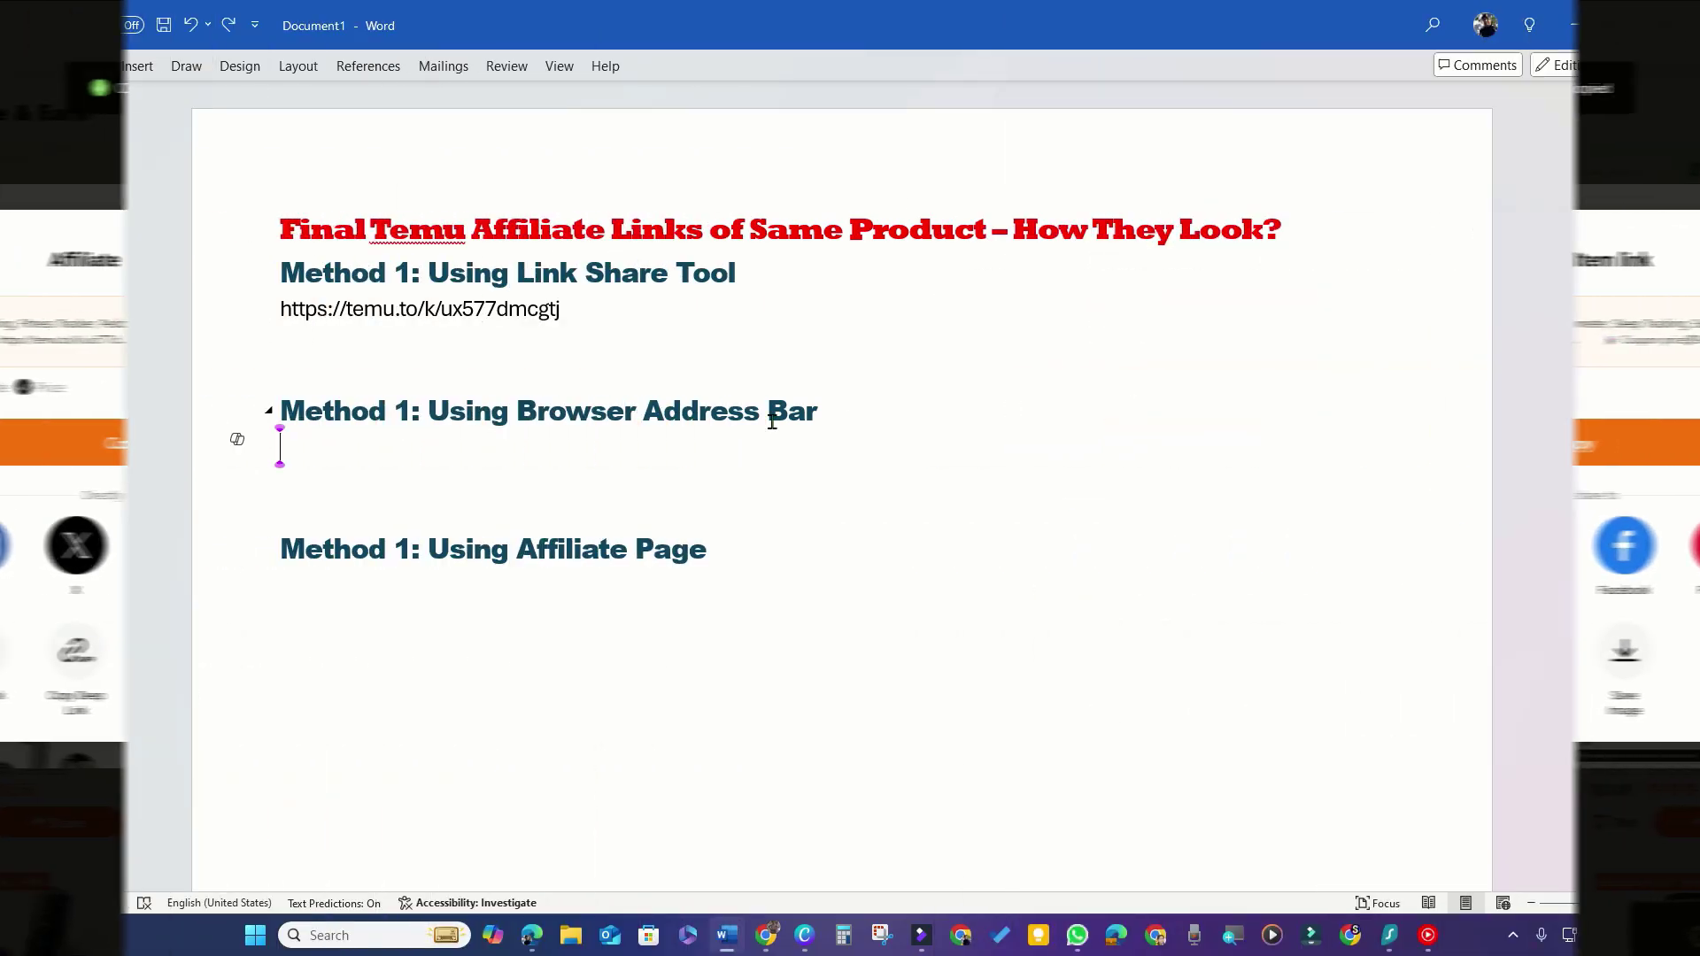
right_click(306, 455)
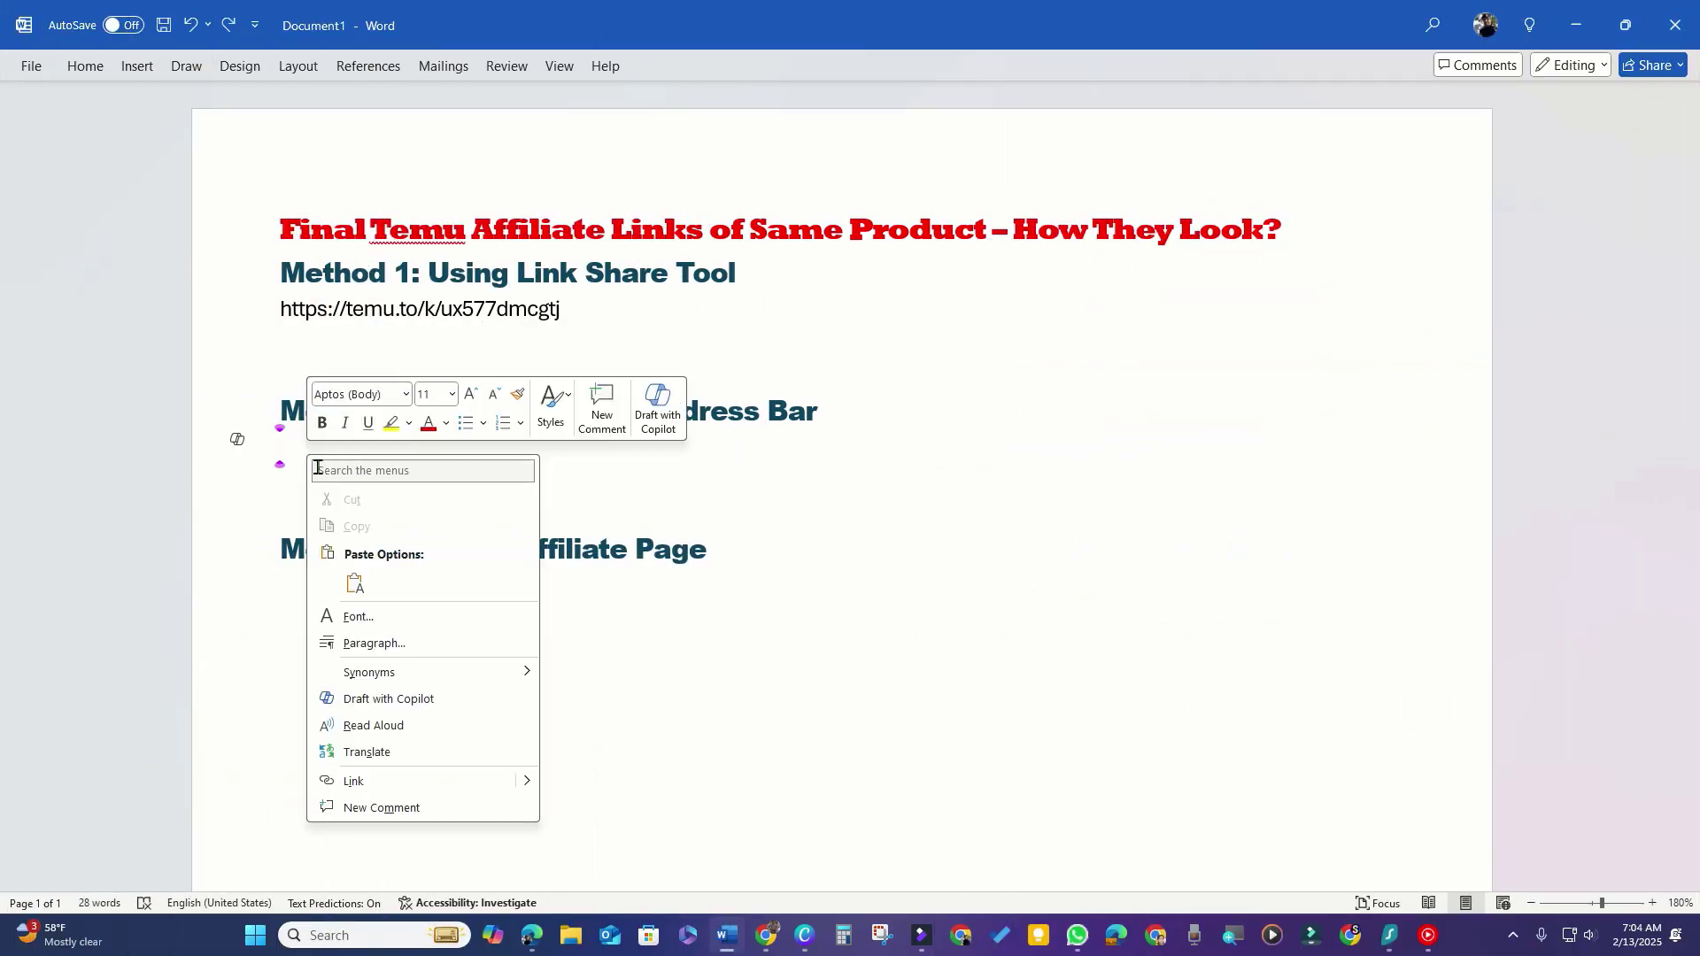
click(354, 584)
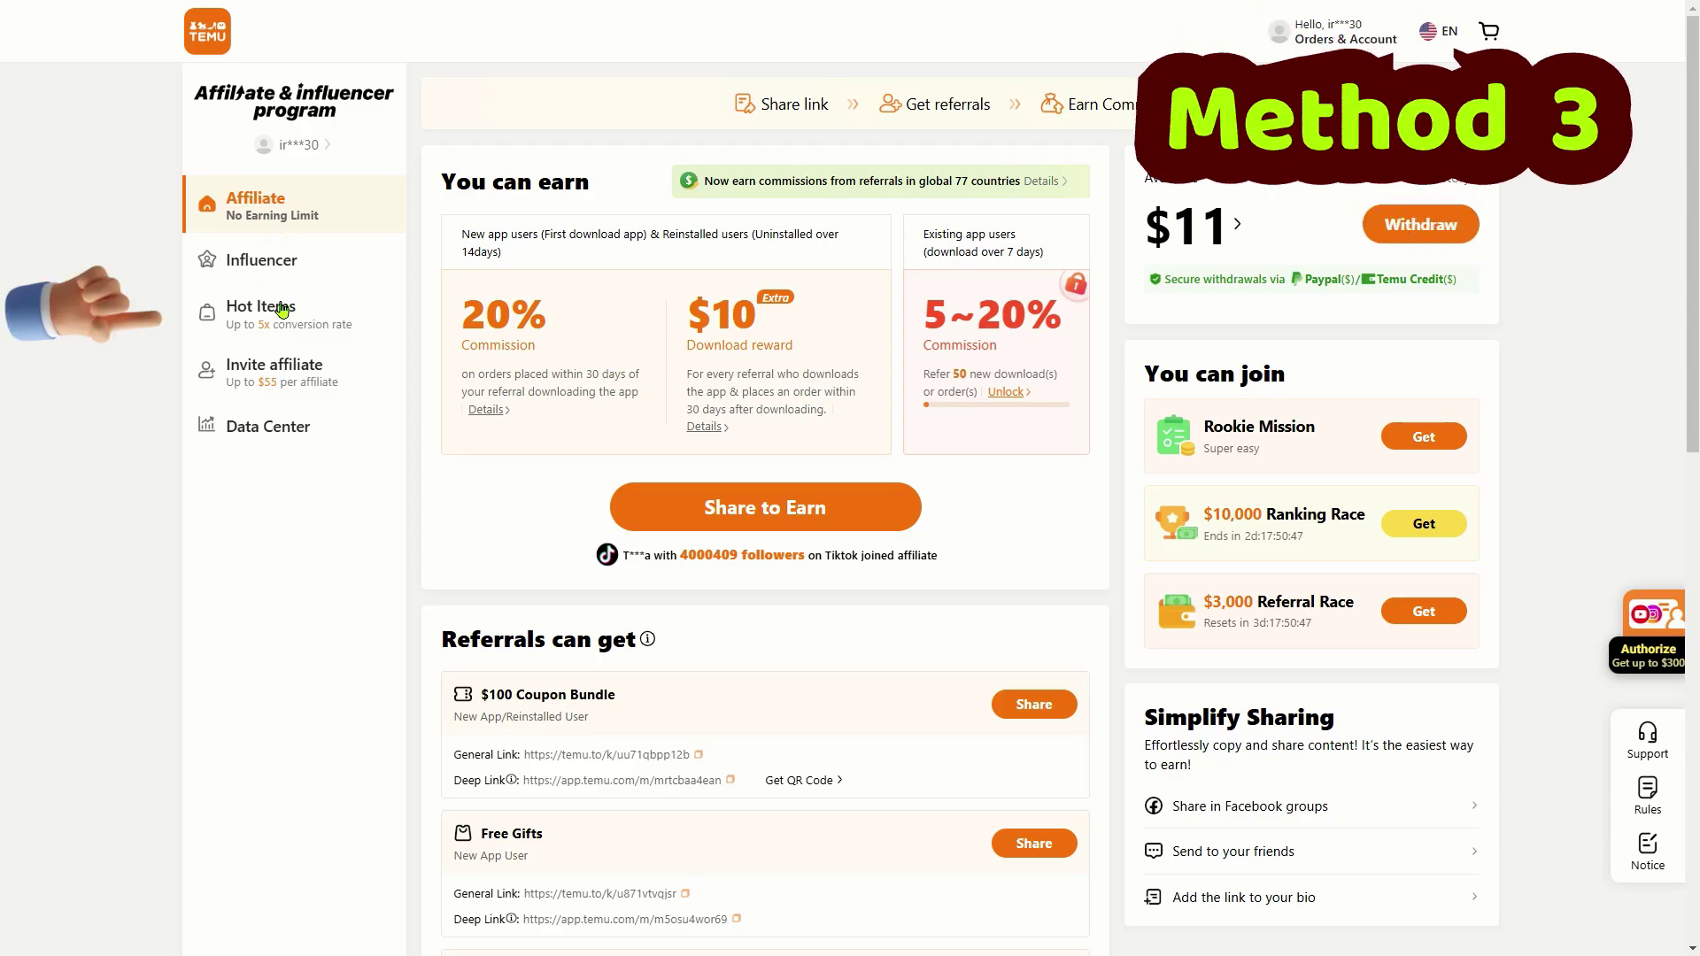
Copy the smart ring's item ID WK828599 from its product page's share panel
click(266, 322)
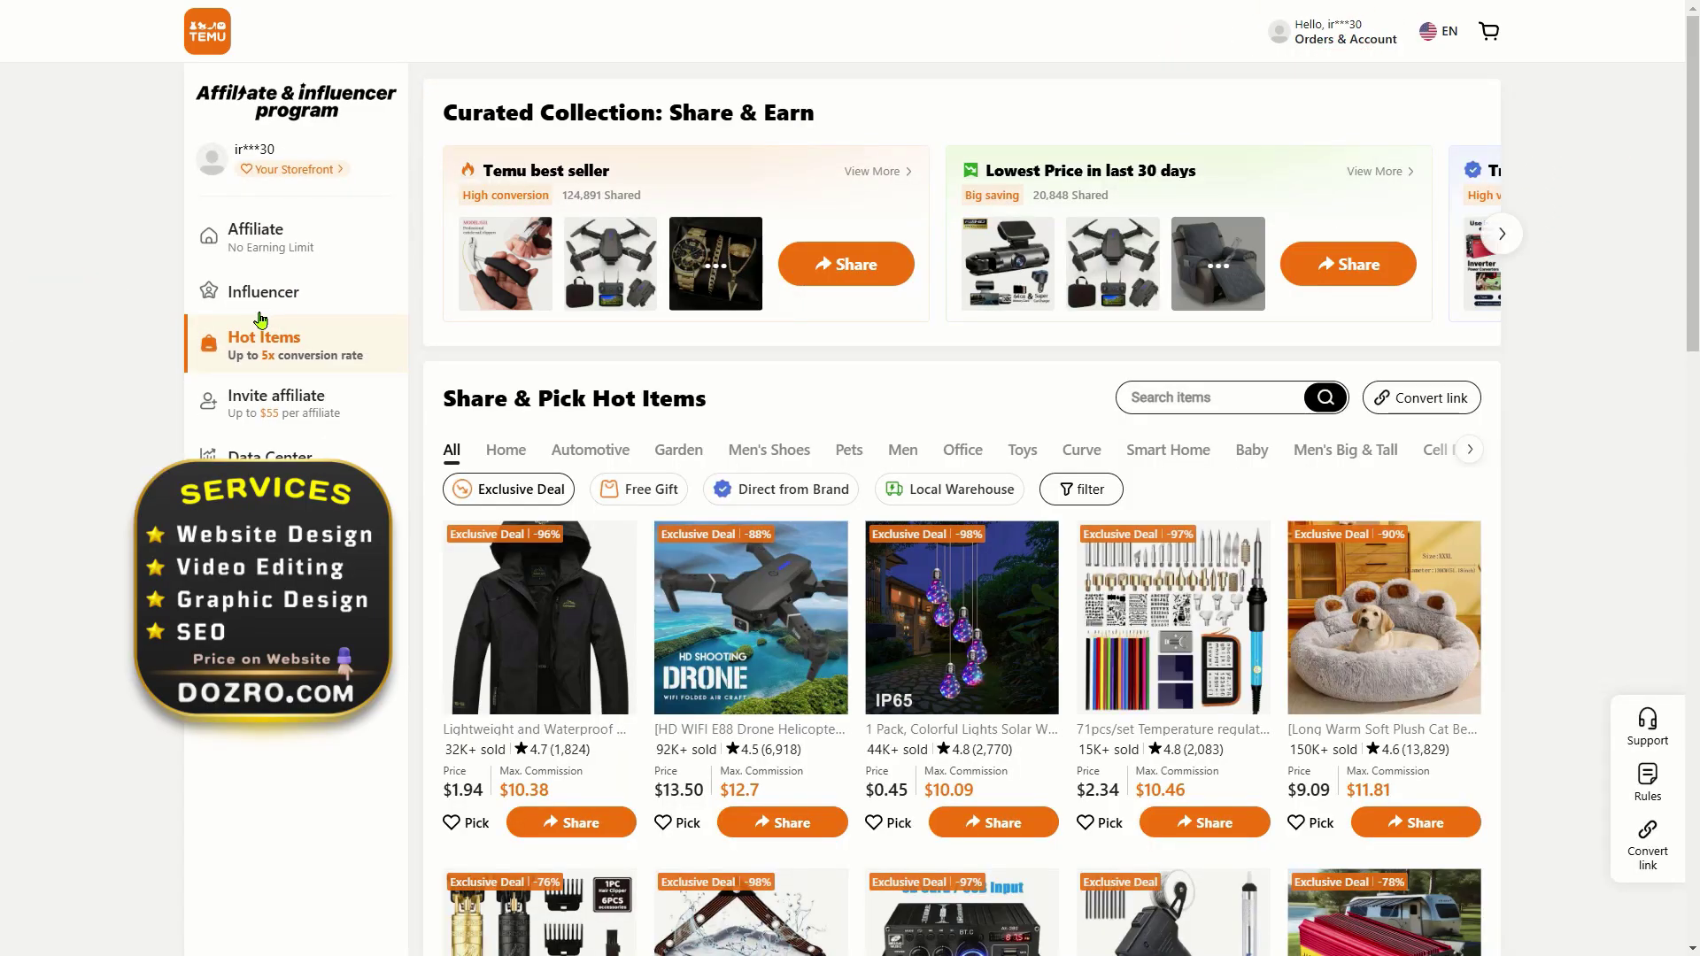
scroll(837, 618, down, 8)
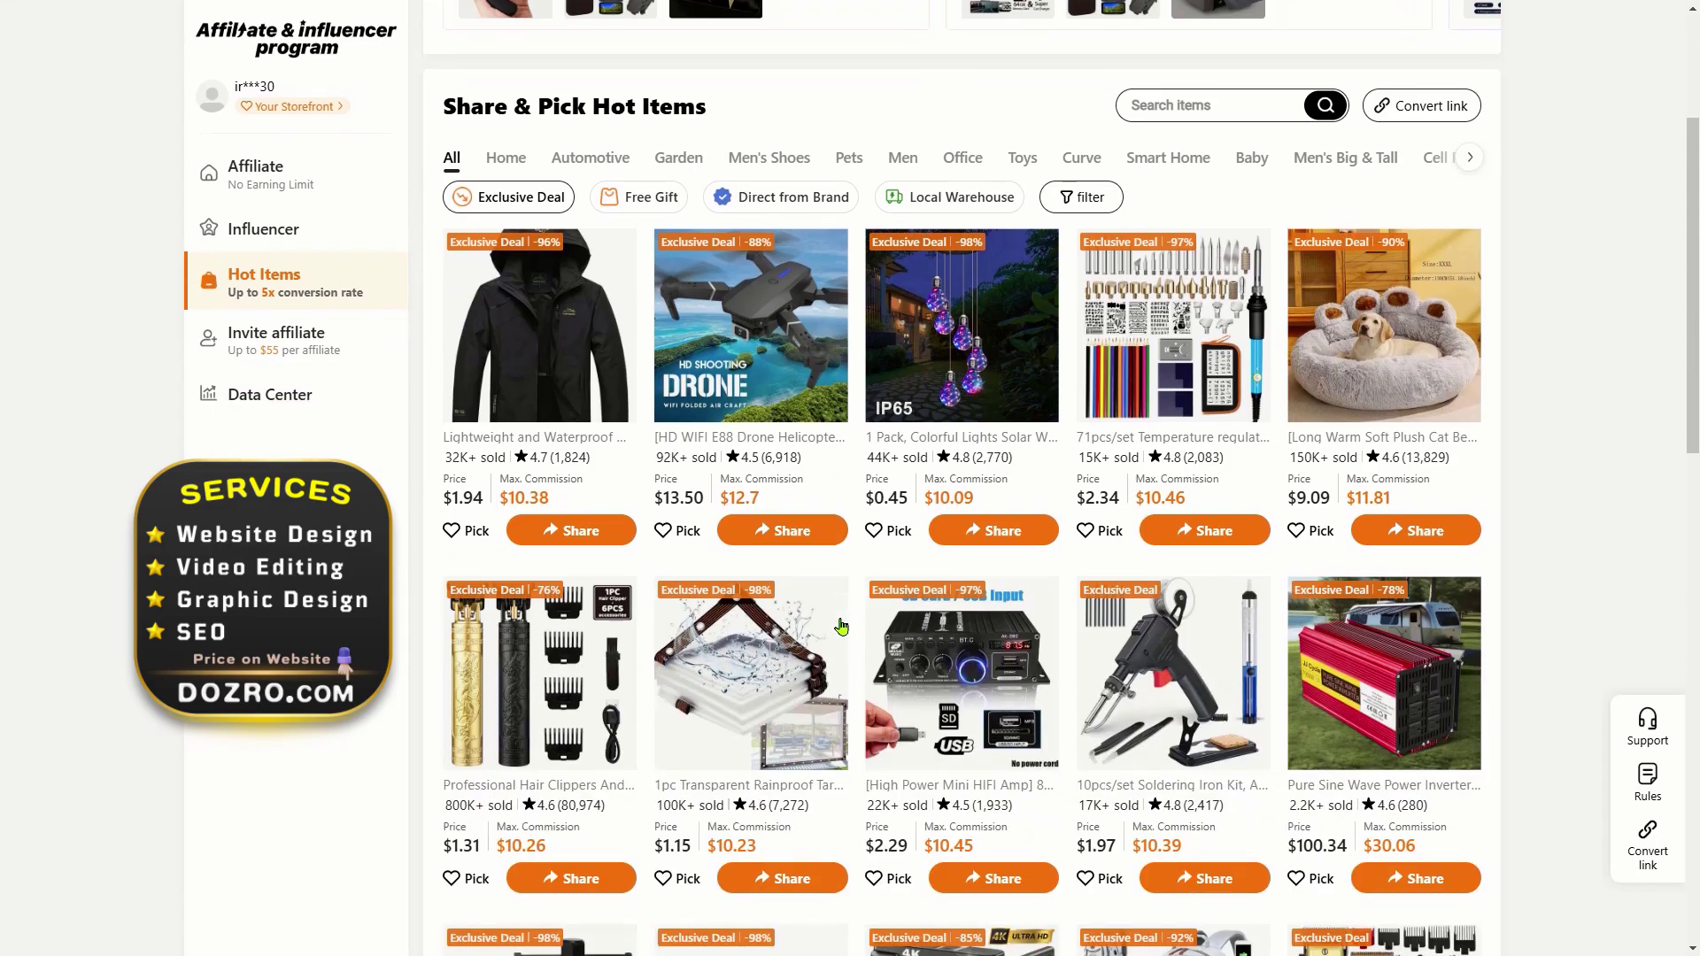
scroll(841, 626, up, 9)
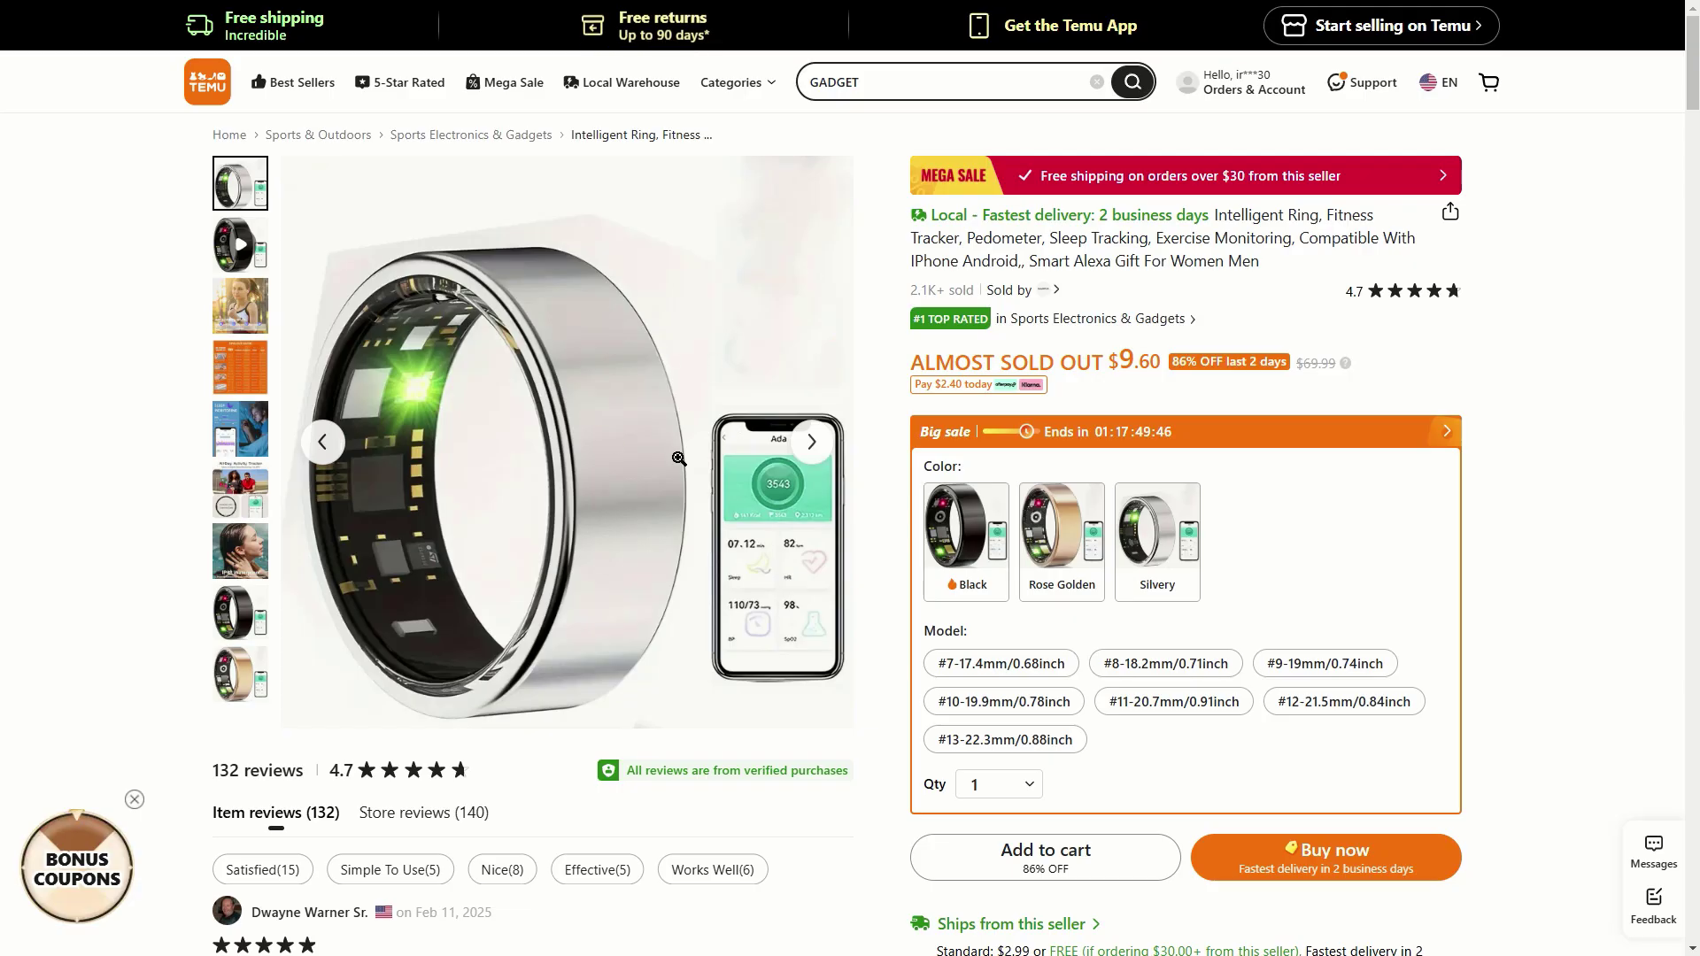
mouse_move(1454, 225)
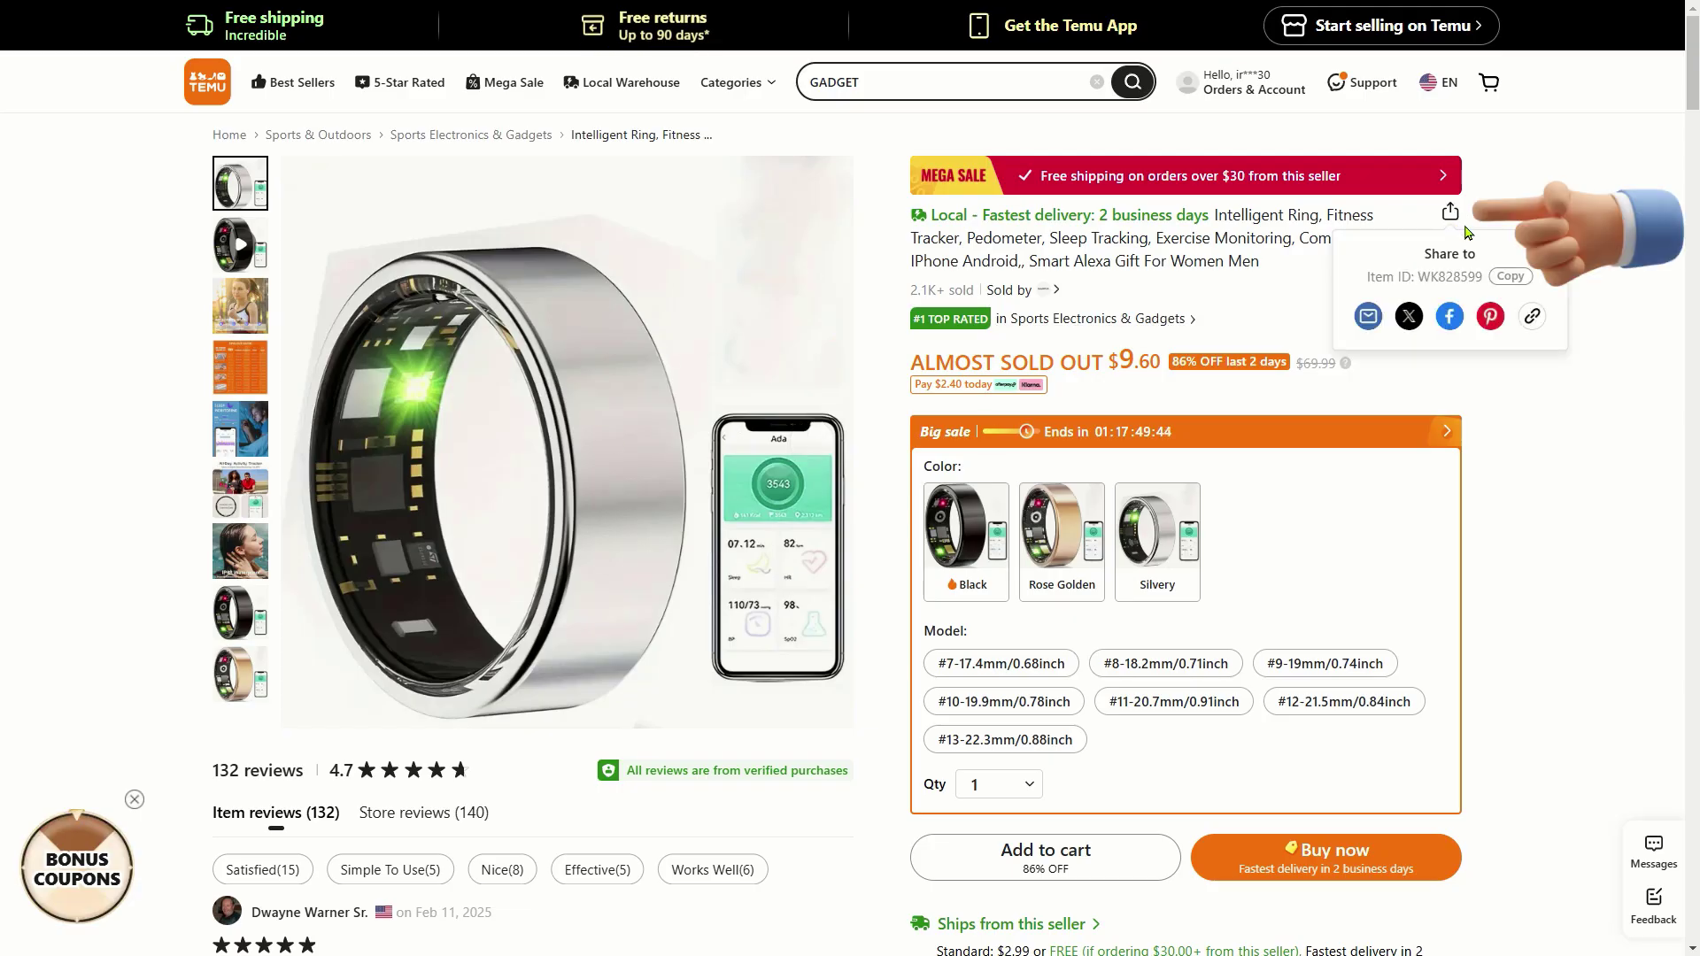
click(1514, 277)
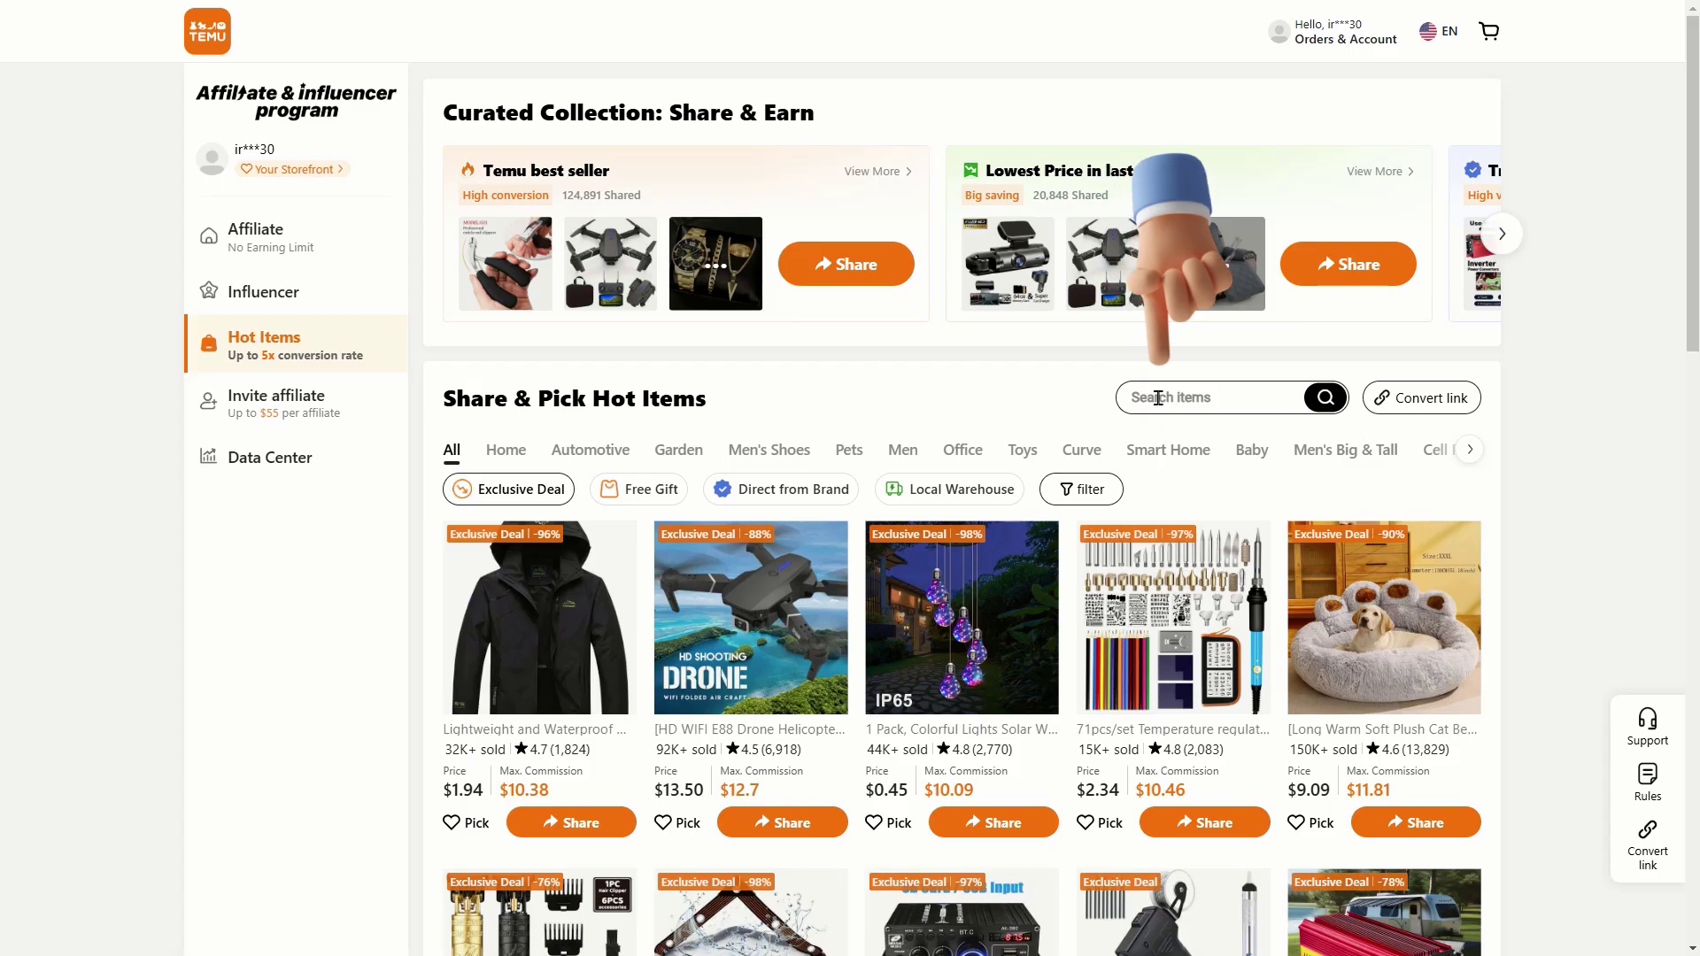
Search the affiliate Hot Items for item WK828599
click(1155, 397)
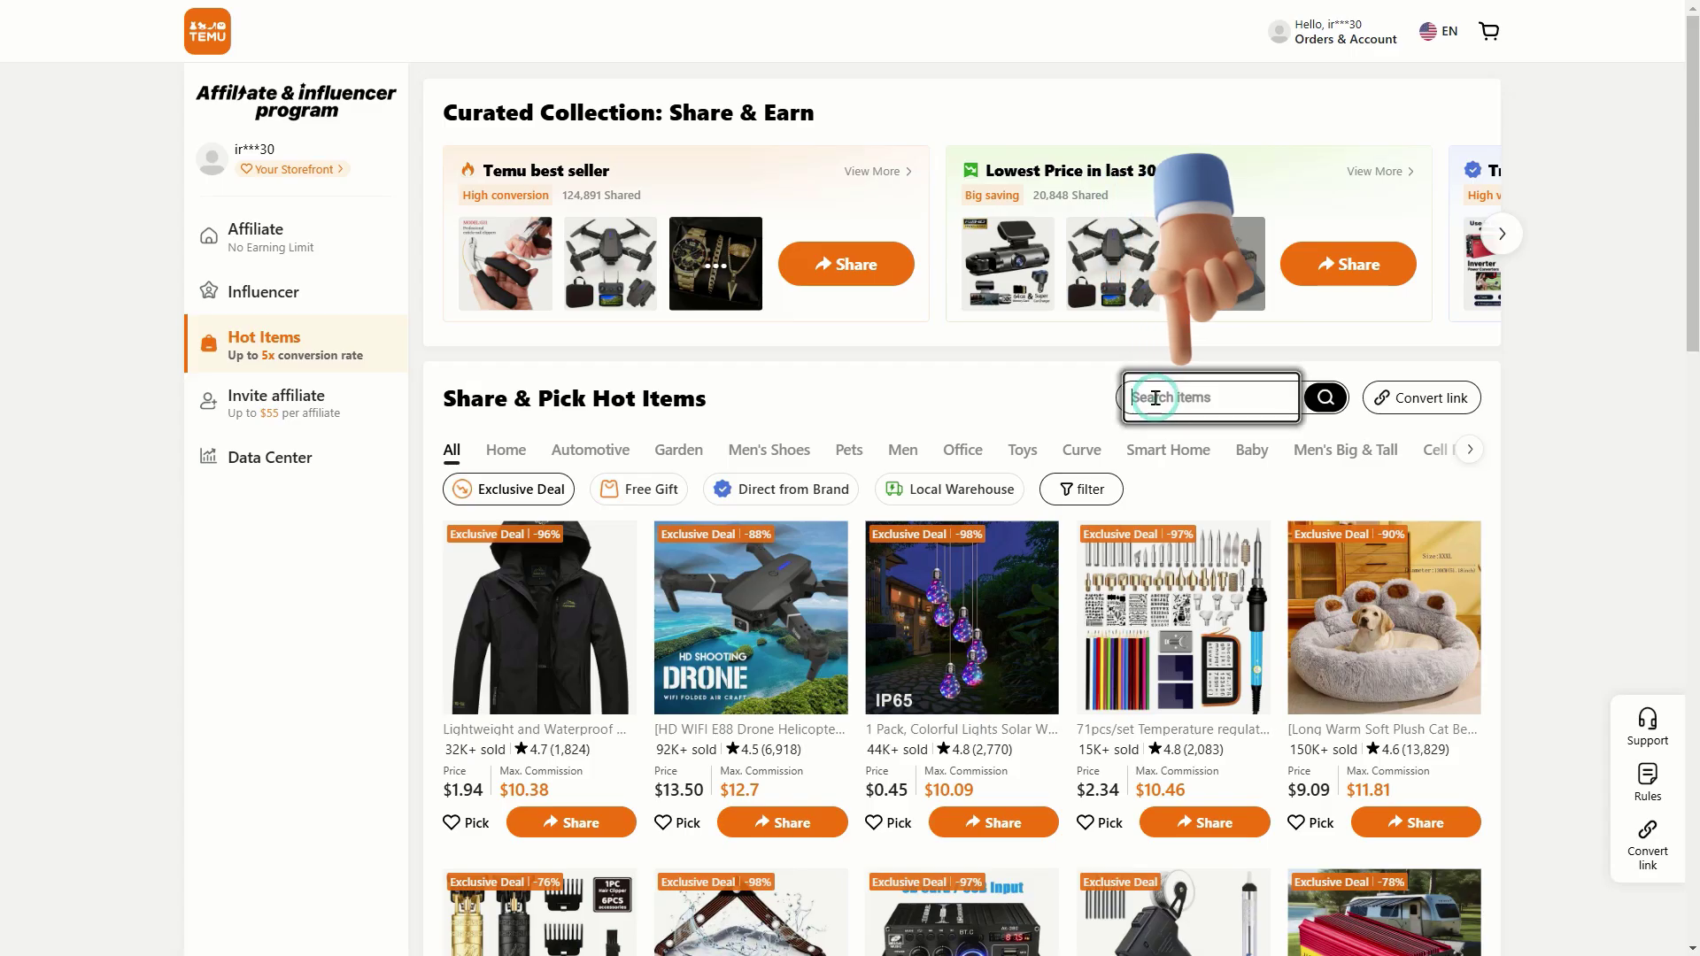
right_click(1156, 397)
click(1204, 584)
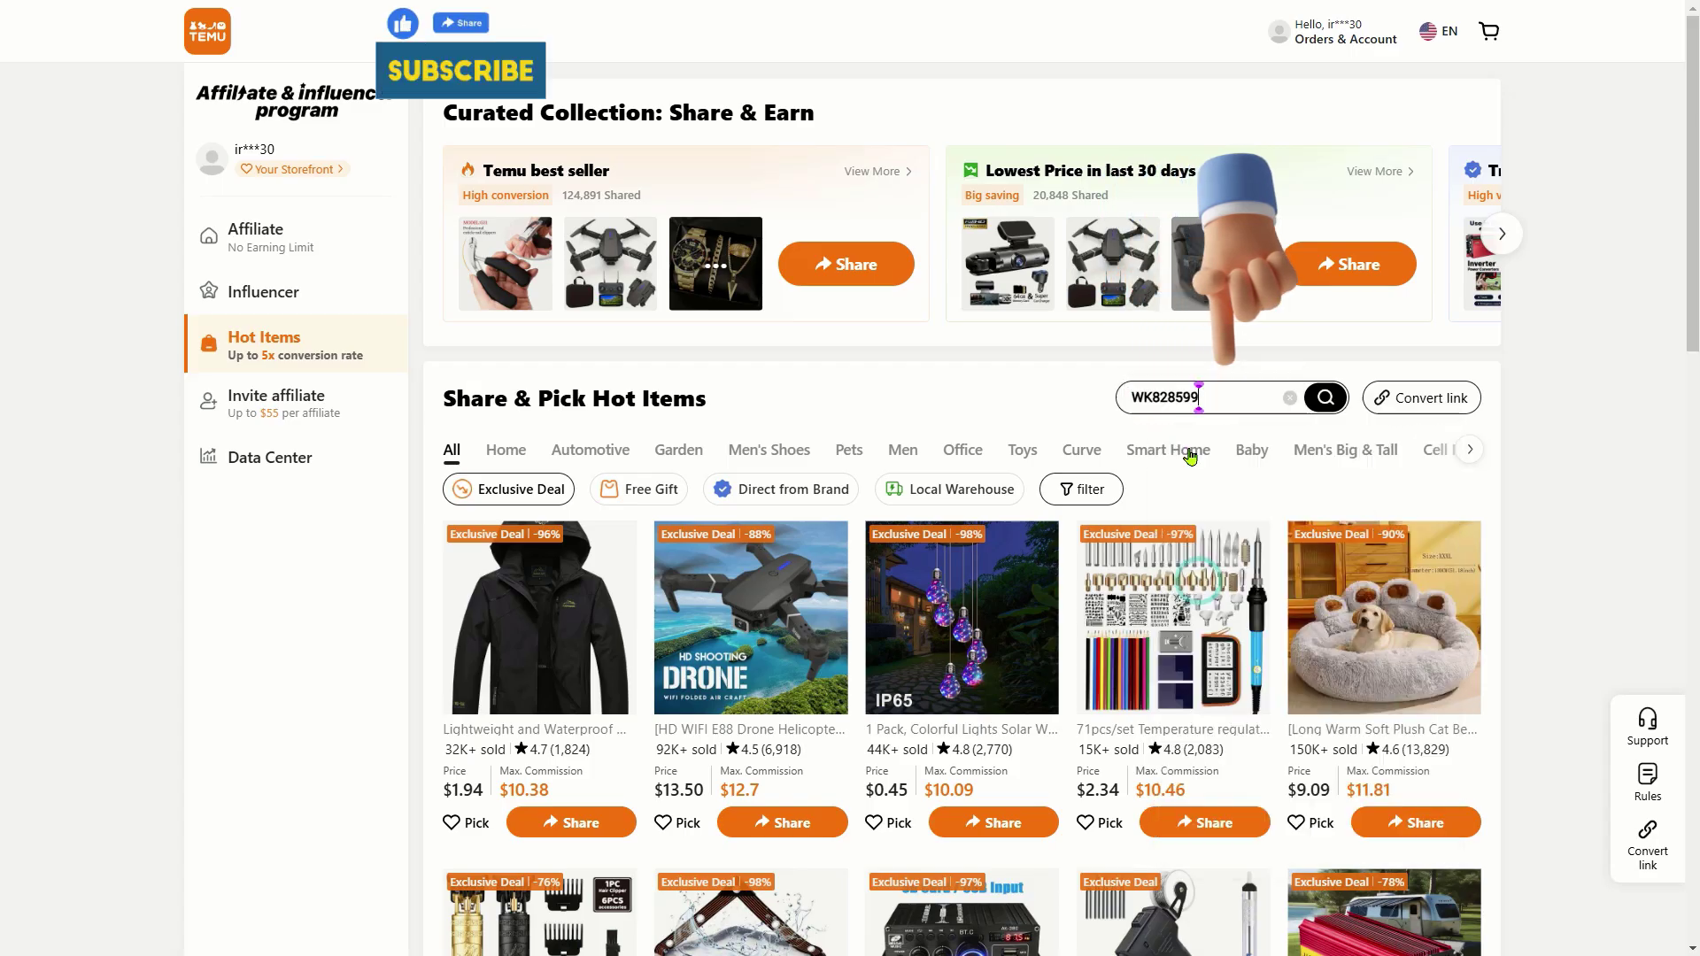
click(1327, 399)
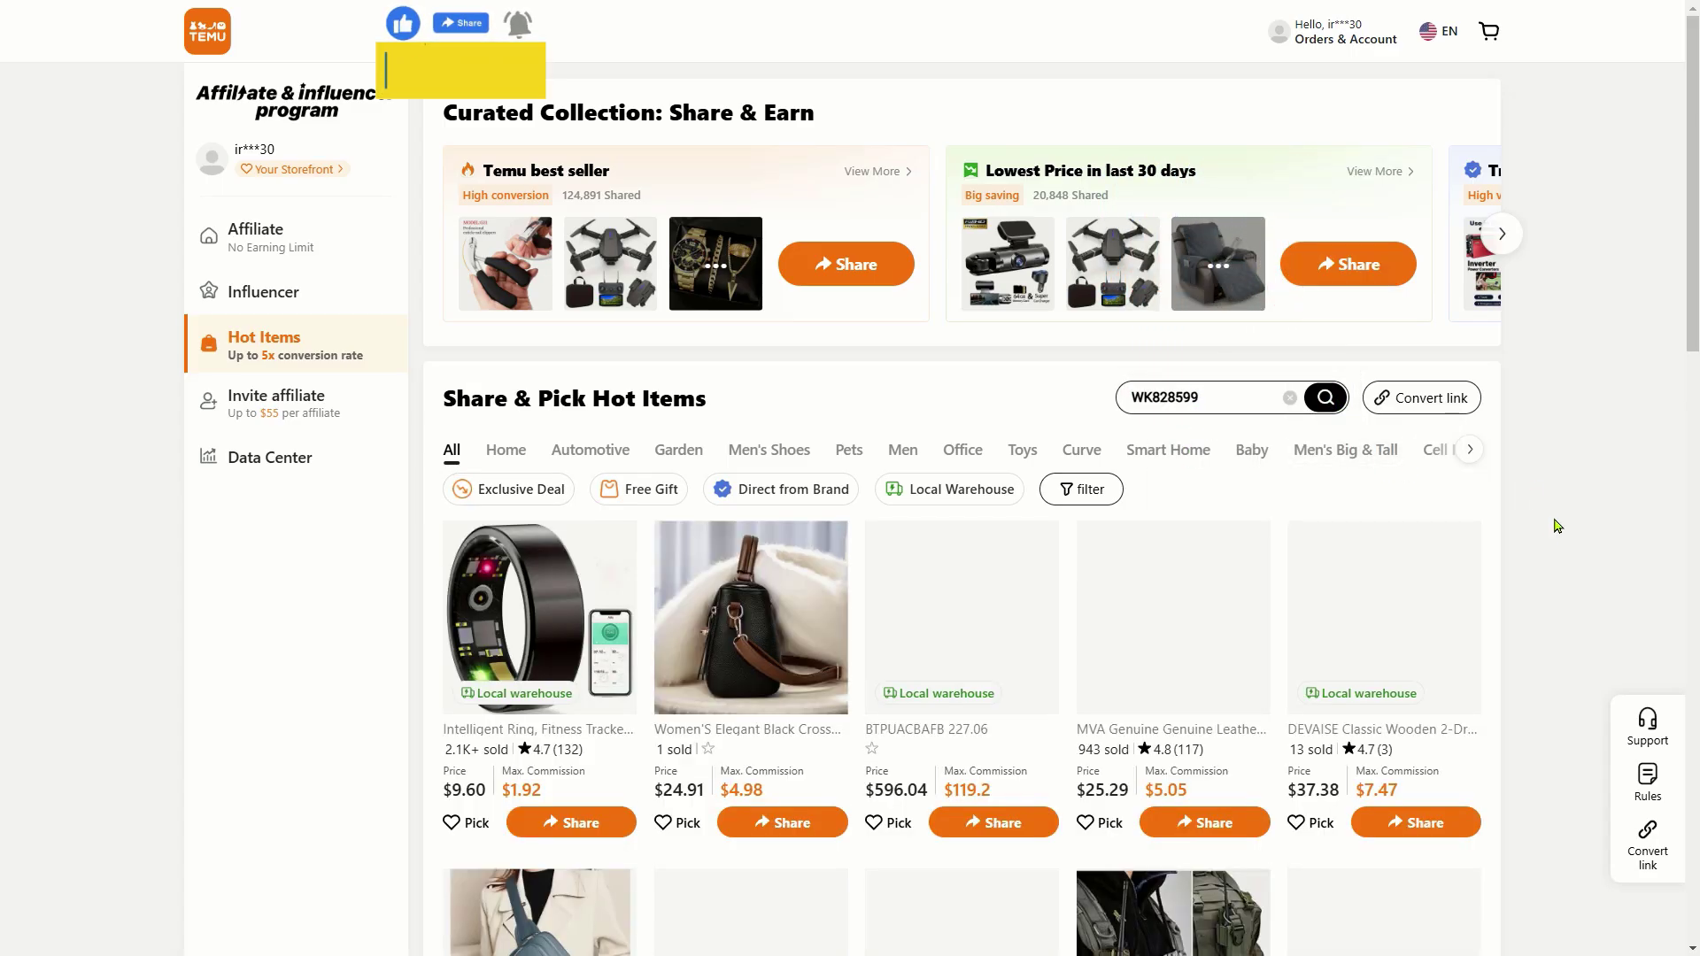
scroll(1517, 550, down, 2)
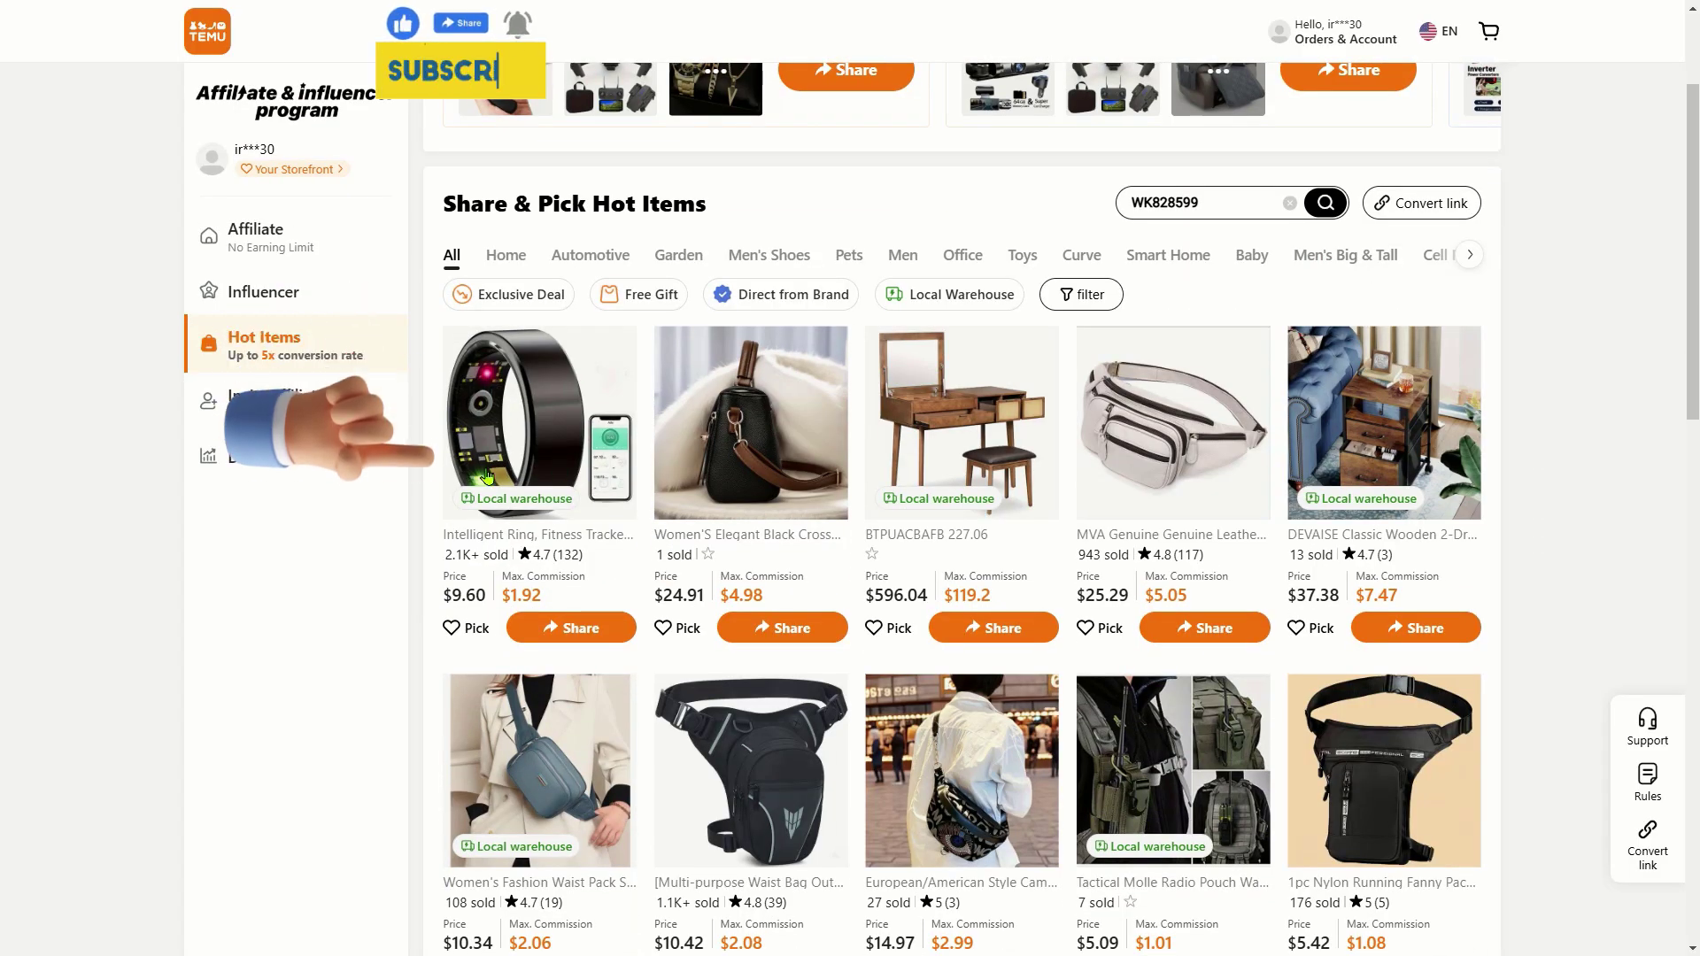
Copy the smart ring's affiliate link from its Share item to earn dialog
click(575, 631)
drag(696, 472, 883, 472)
right_click(789, 474)
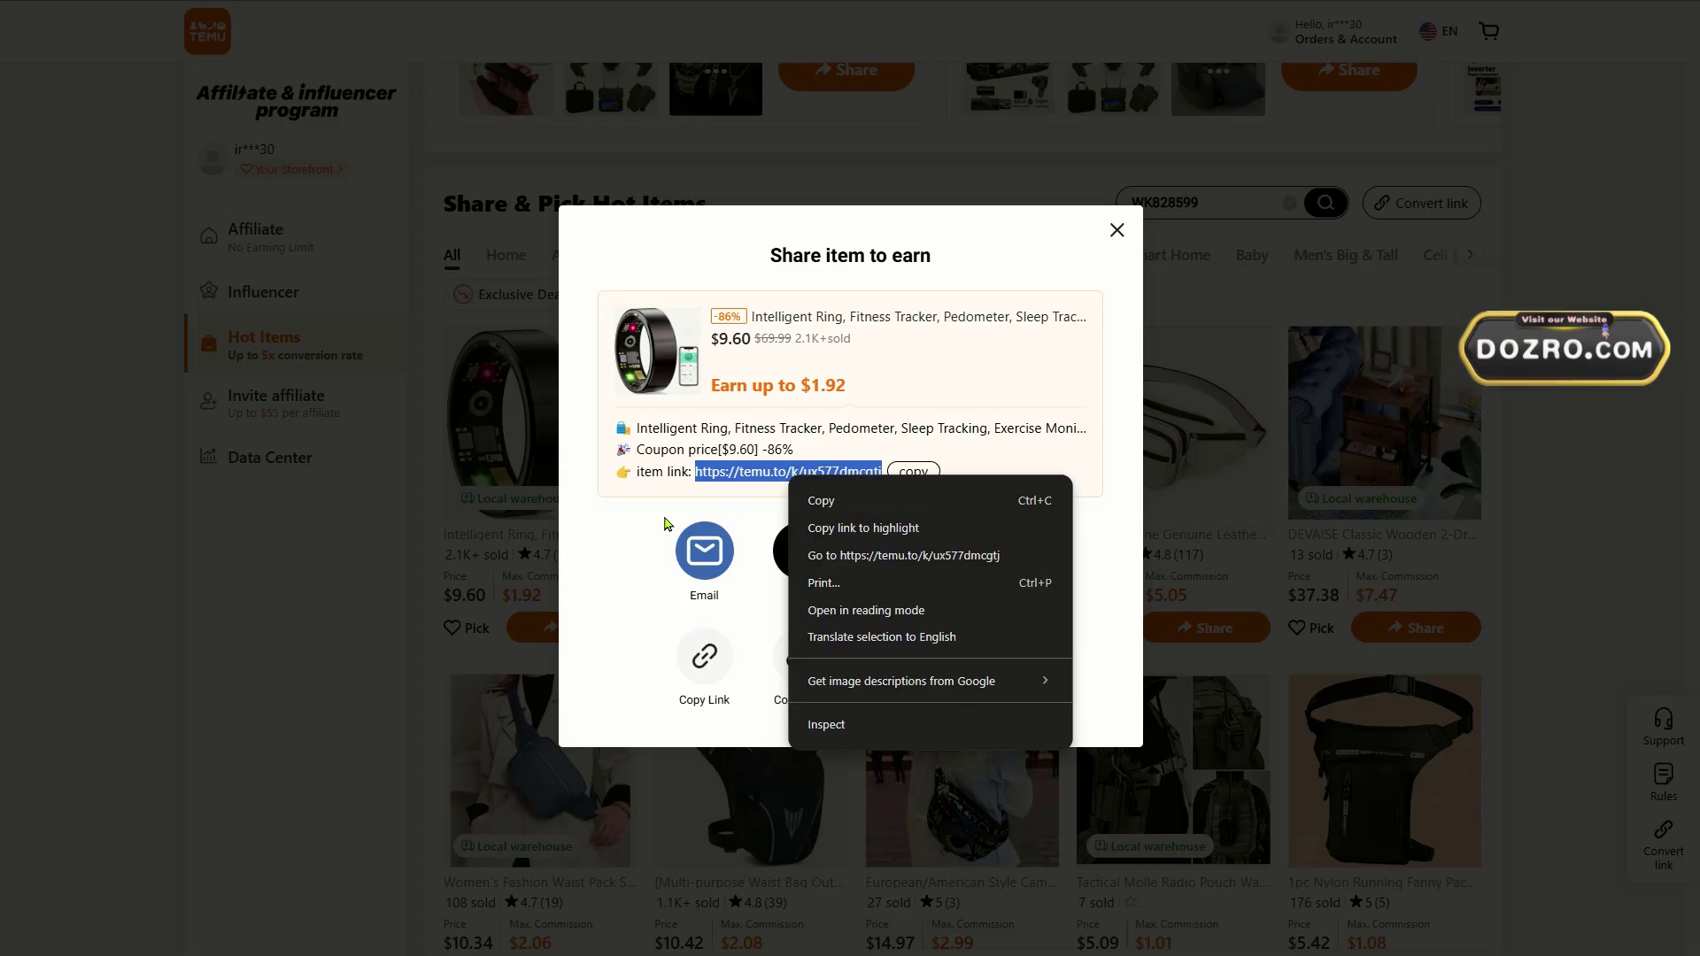
click(628, 545)
click(701, 672)
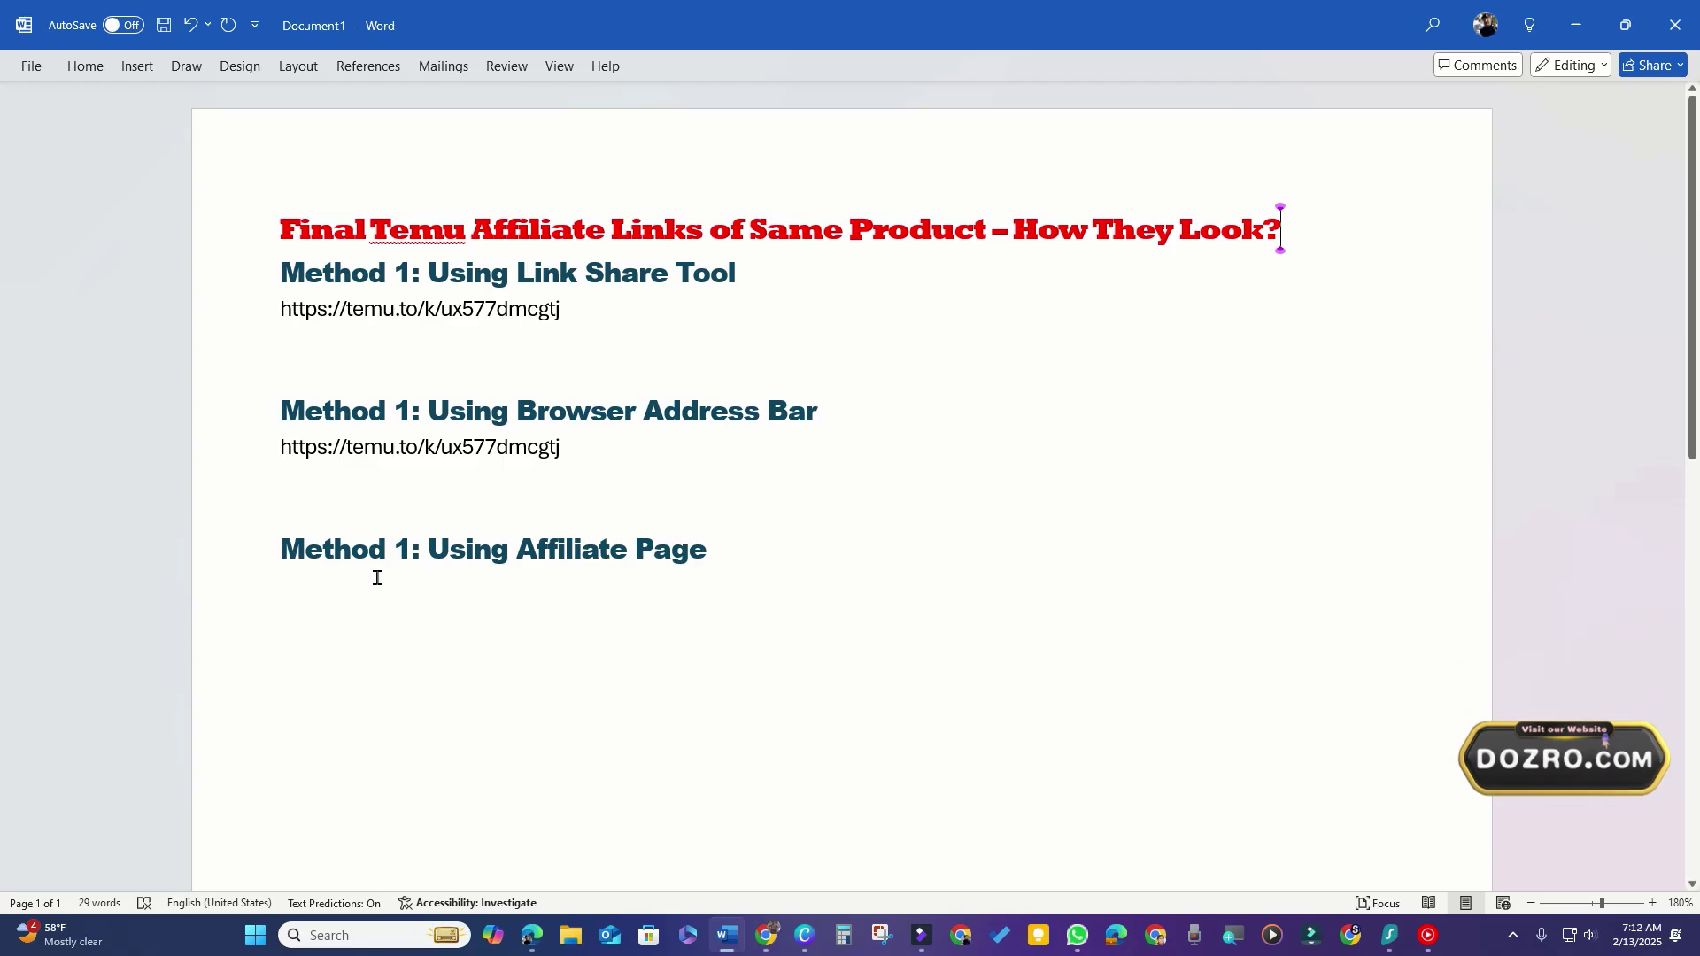
click(294, 586)
right_click(297, 586)
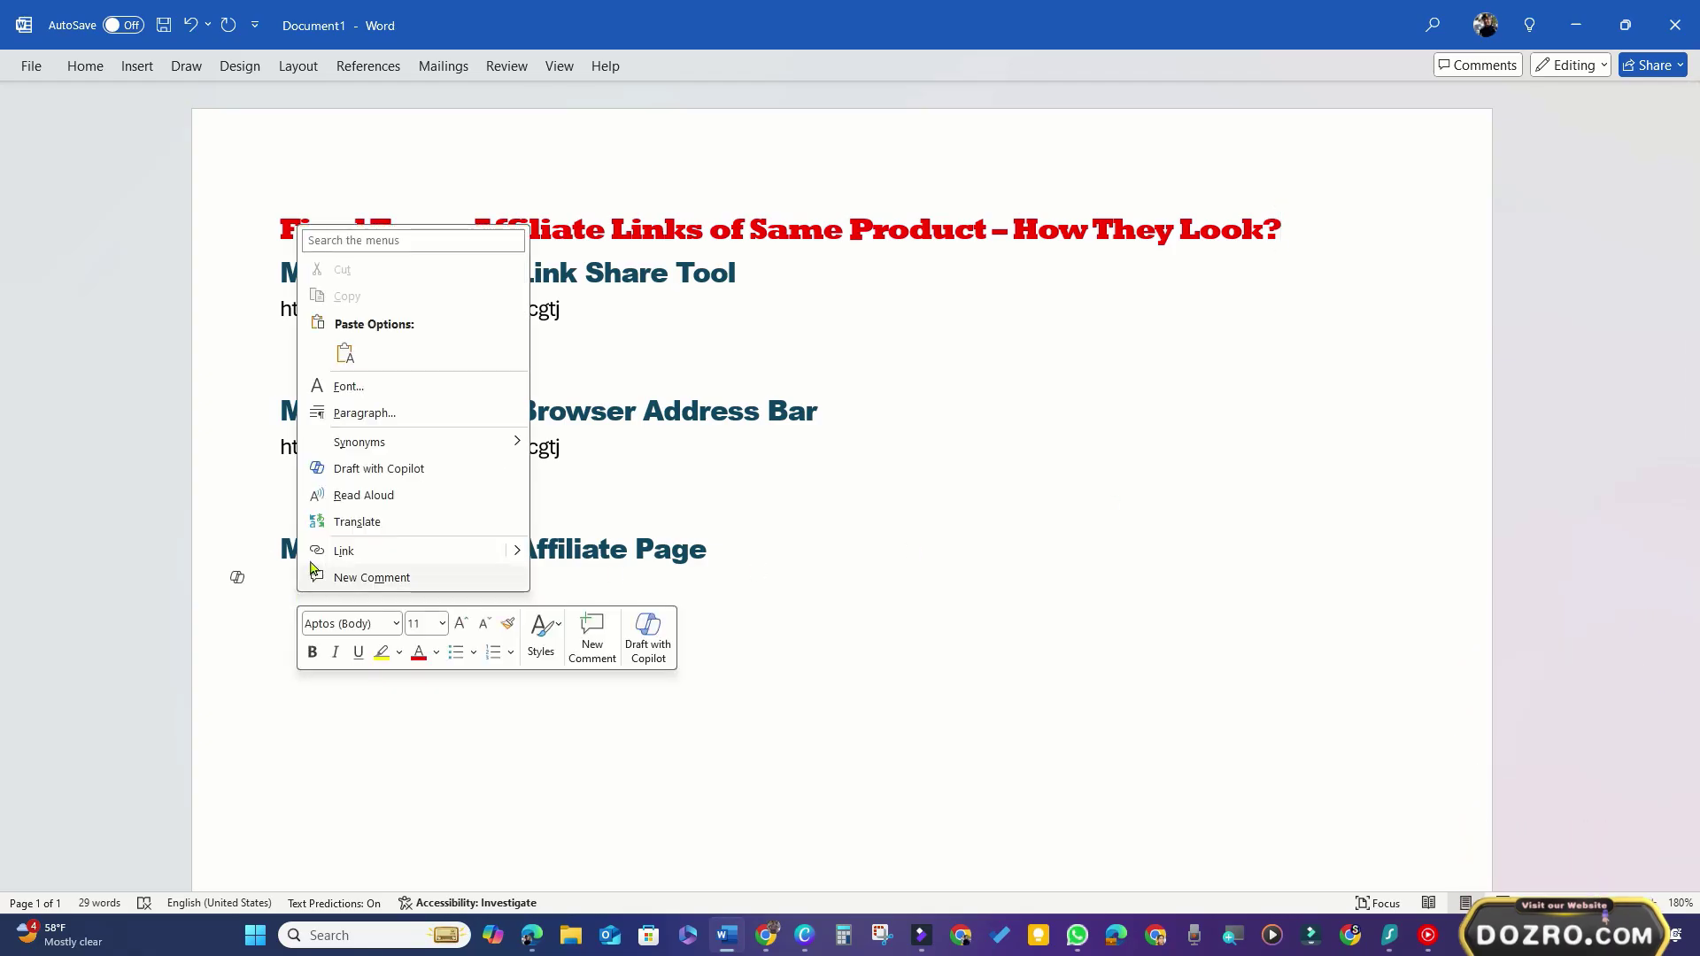
click(343, 356)
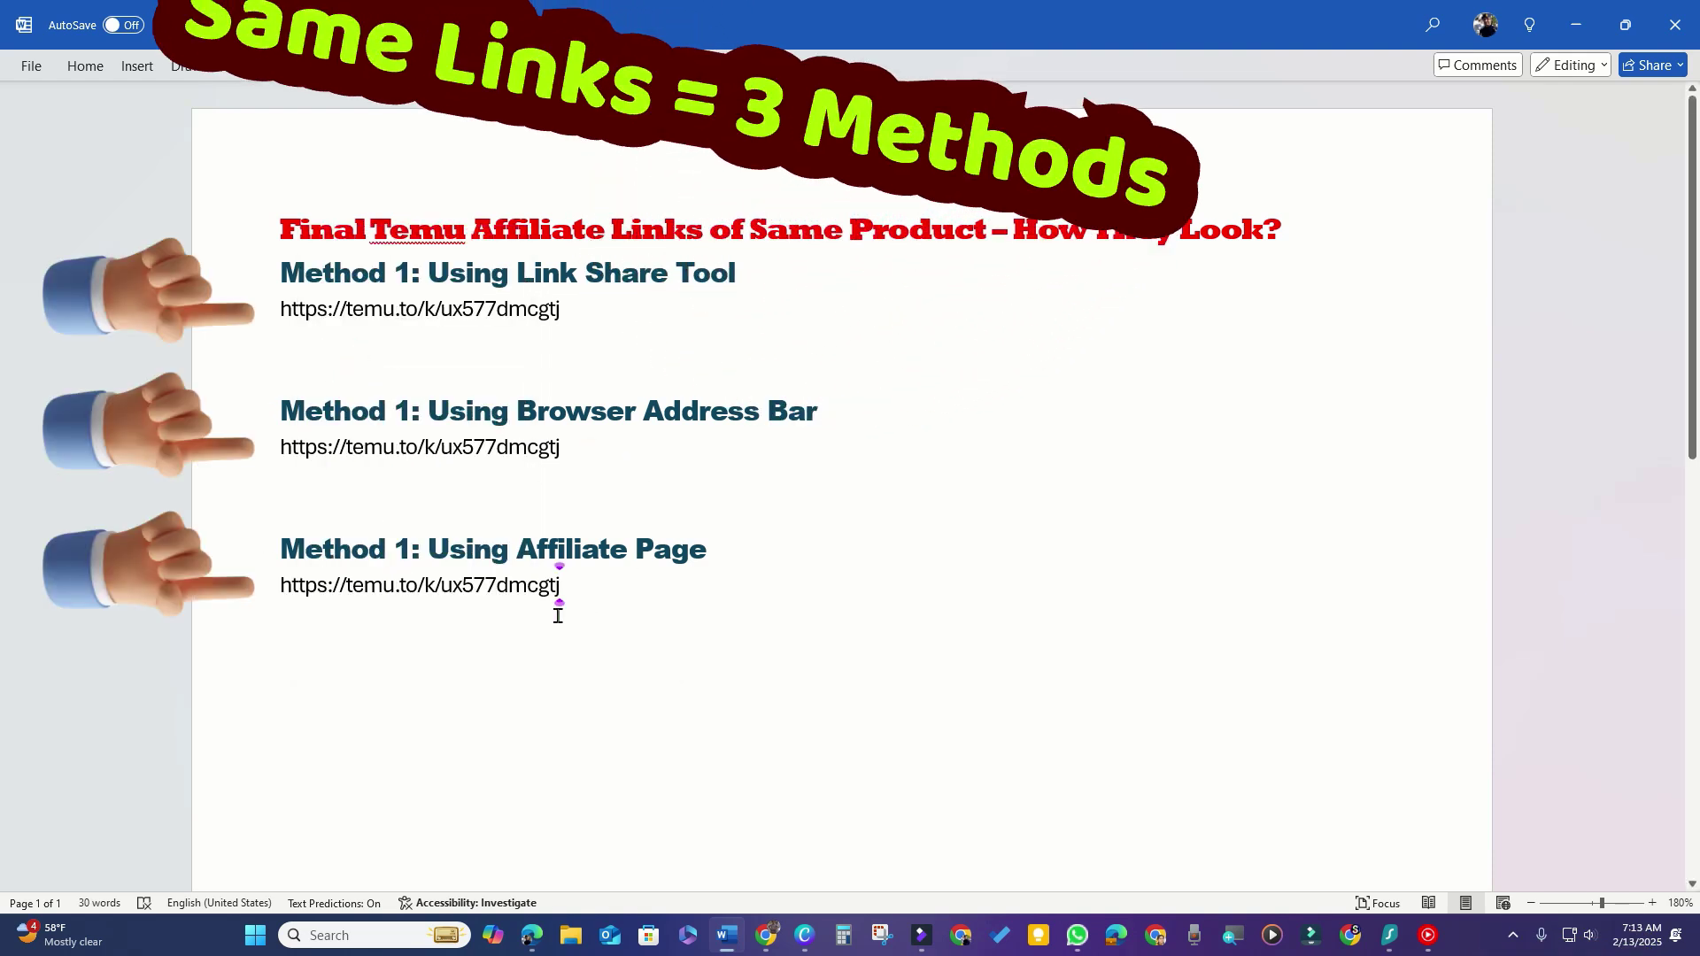
click(580, 590)
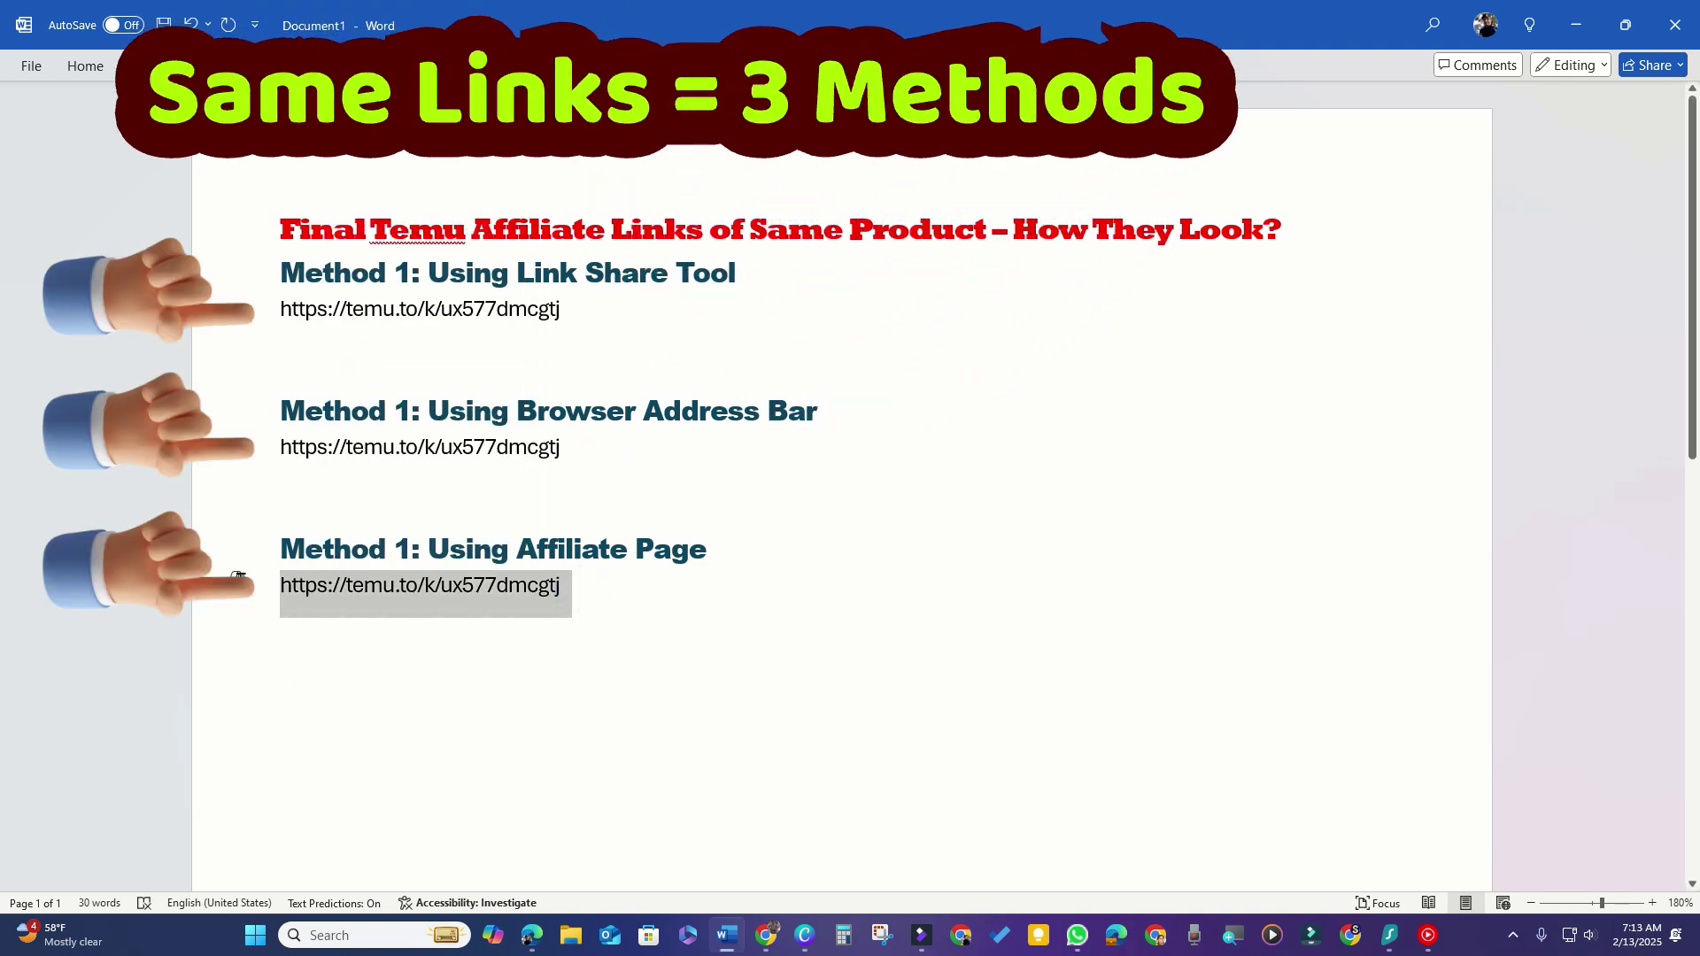
click(593, 447)
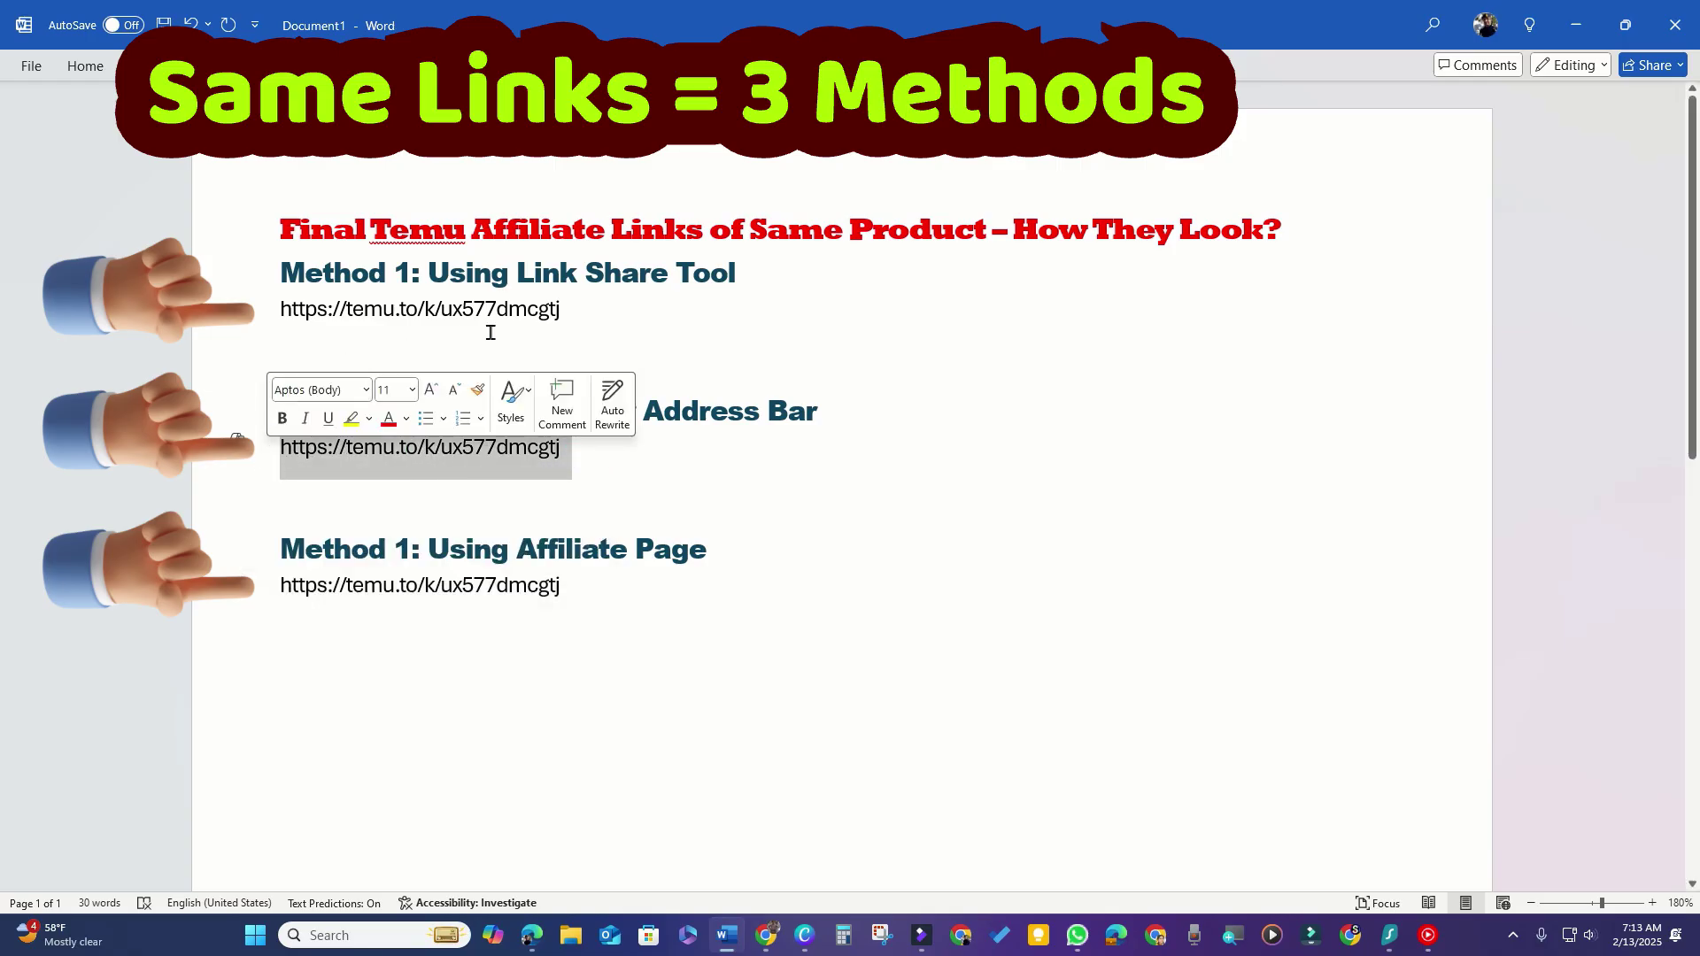
click(585, 313)
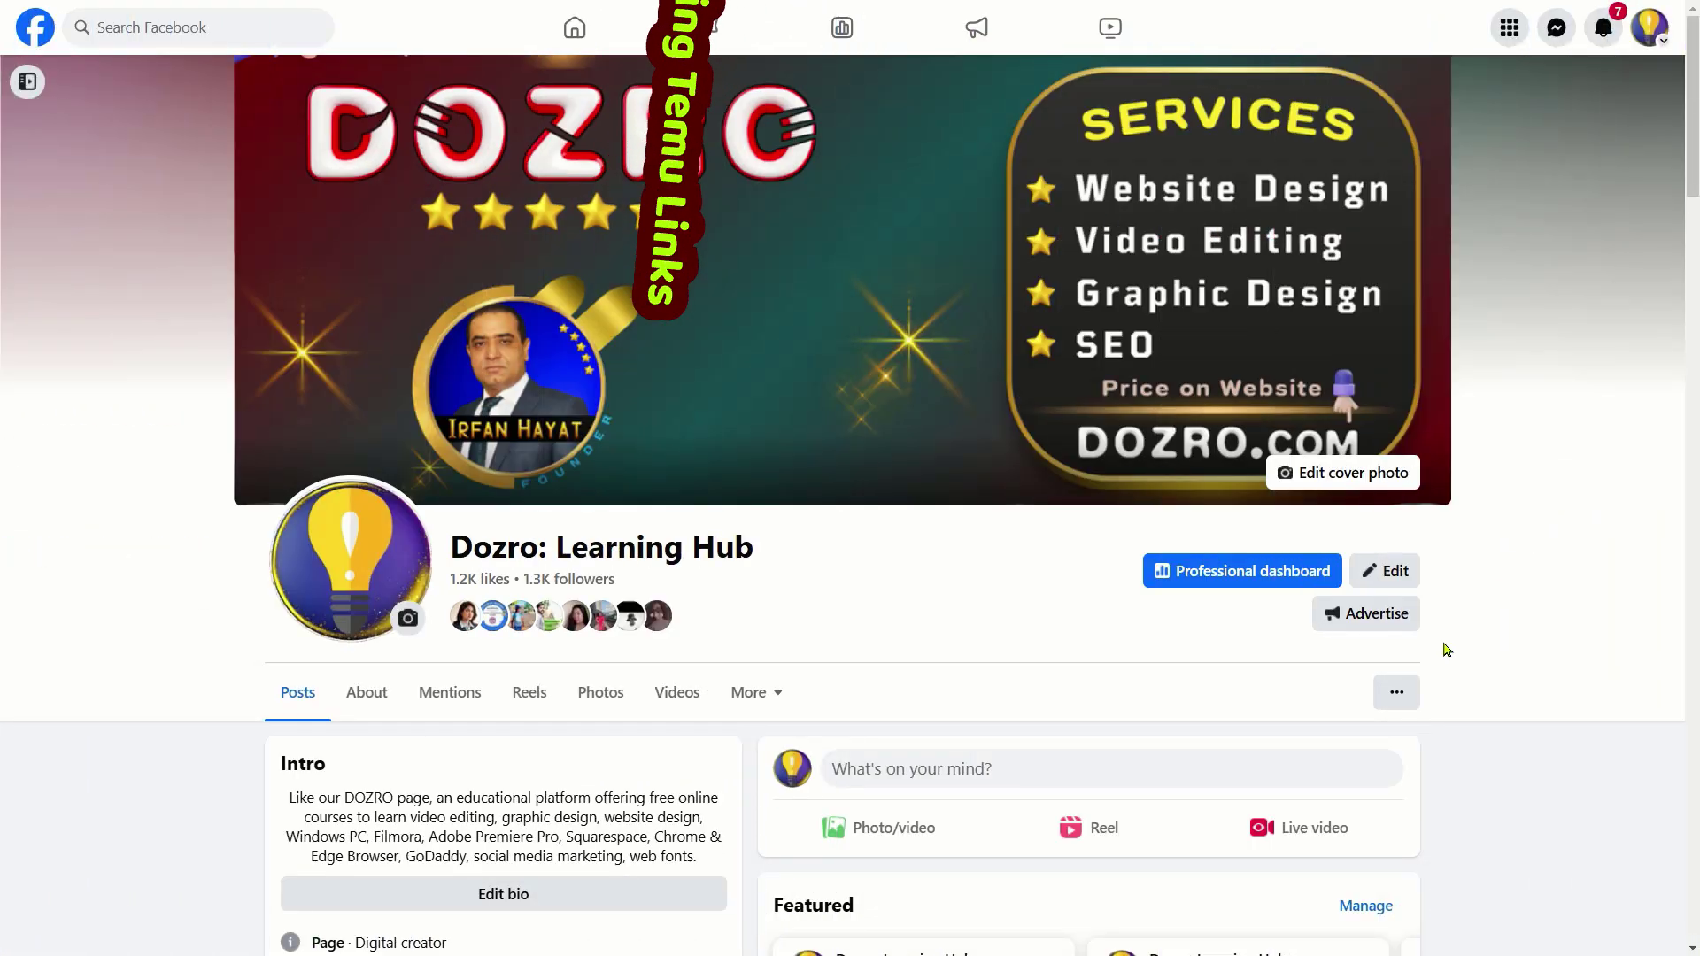
Write a page post reading 'Explore this awesome product' with the Temu ring link below it
click(891, 776)
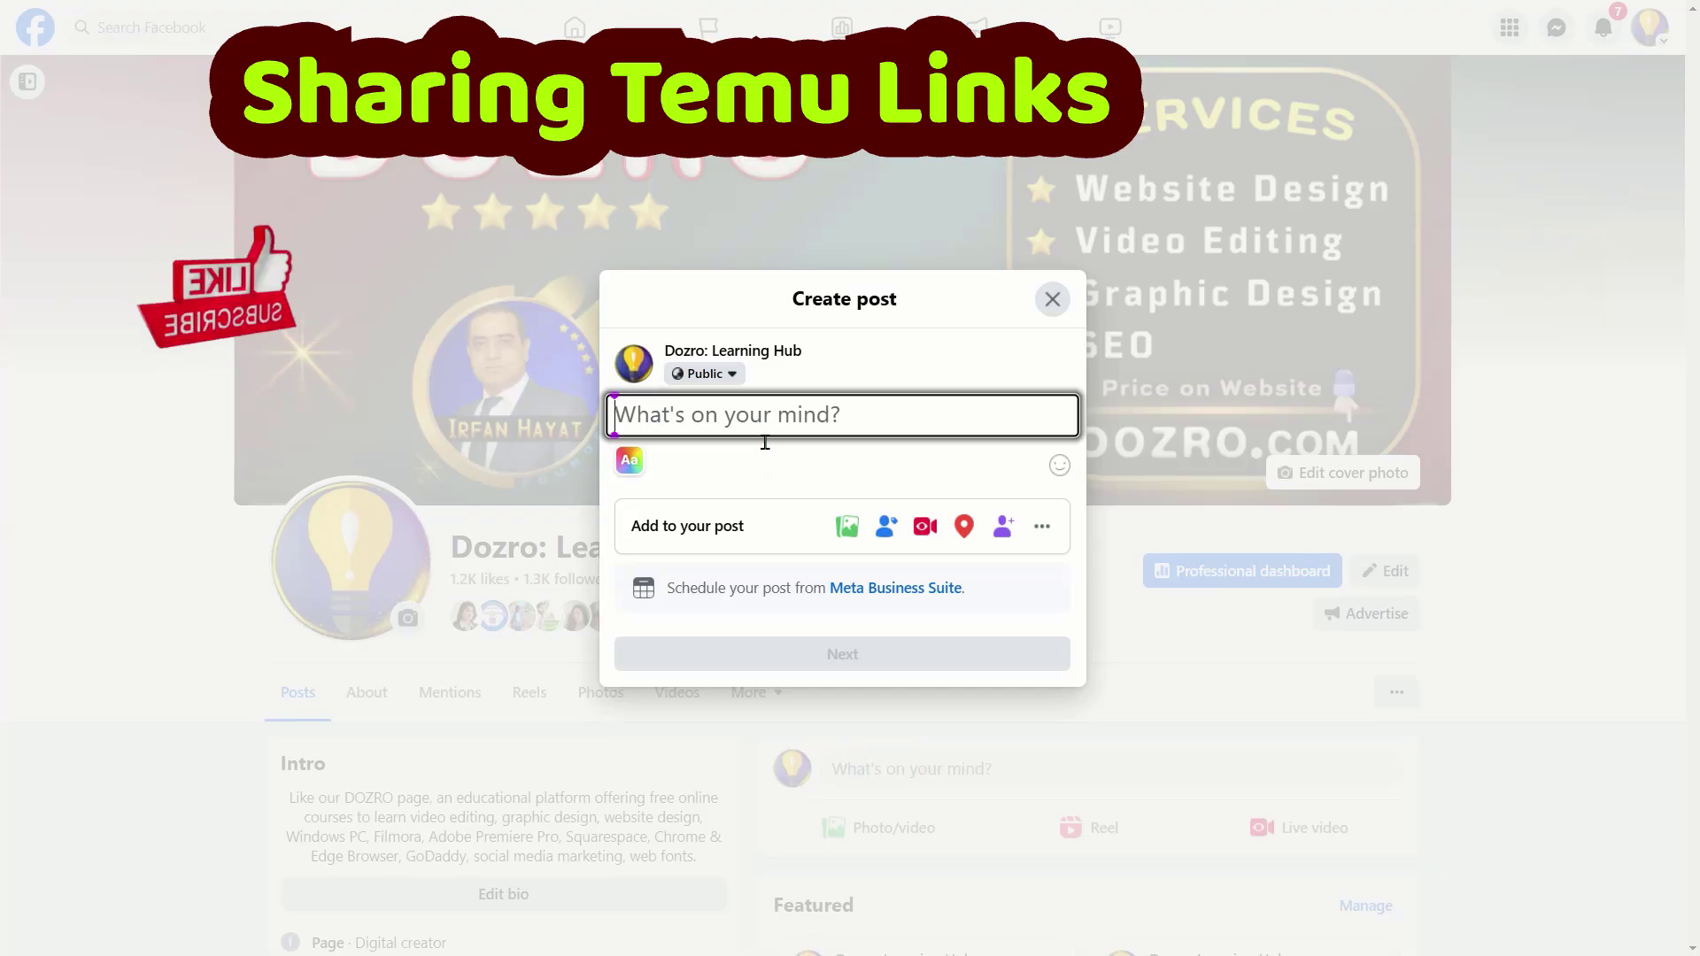
text(Exp)
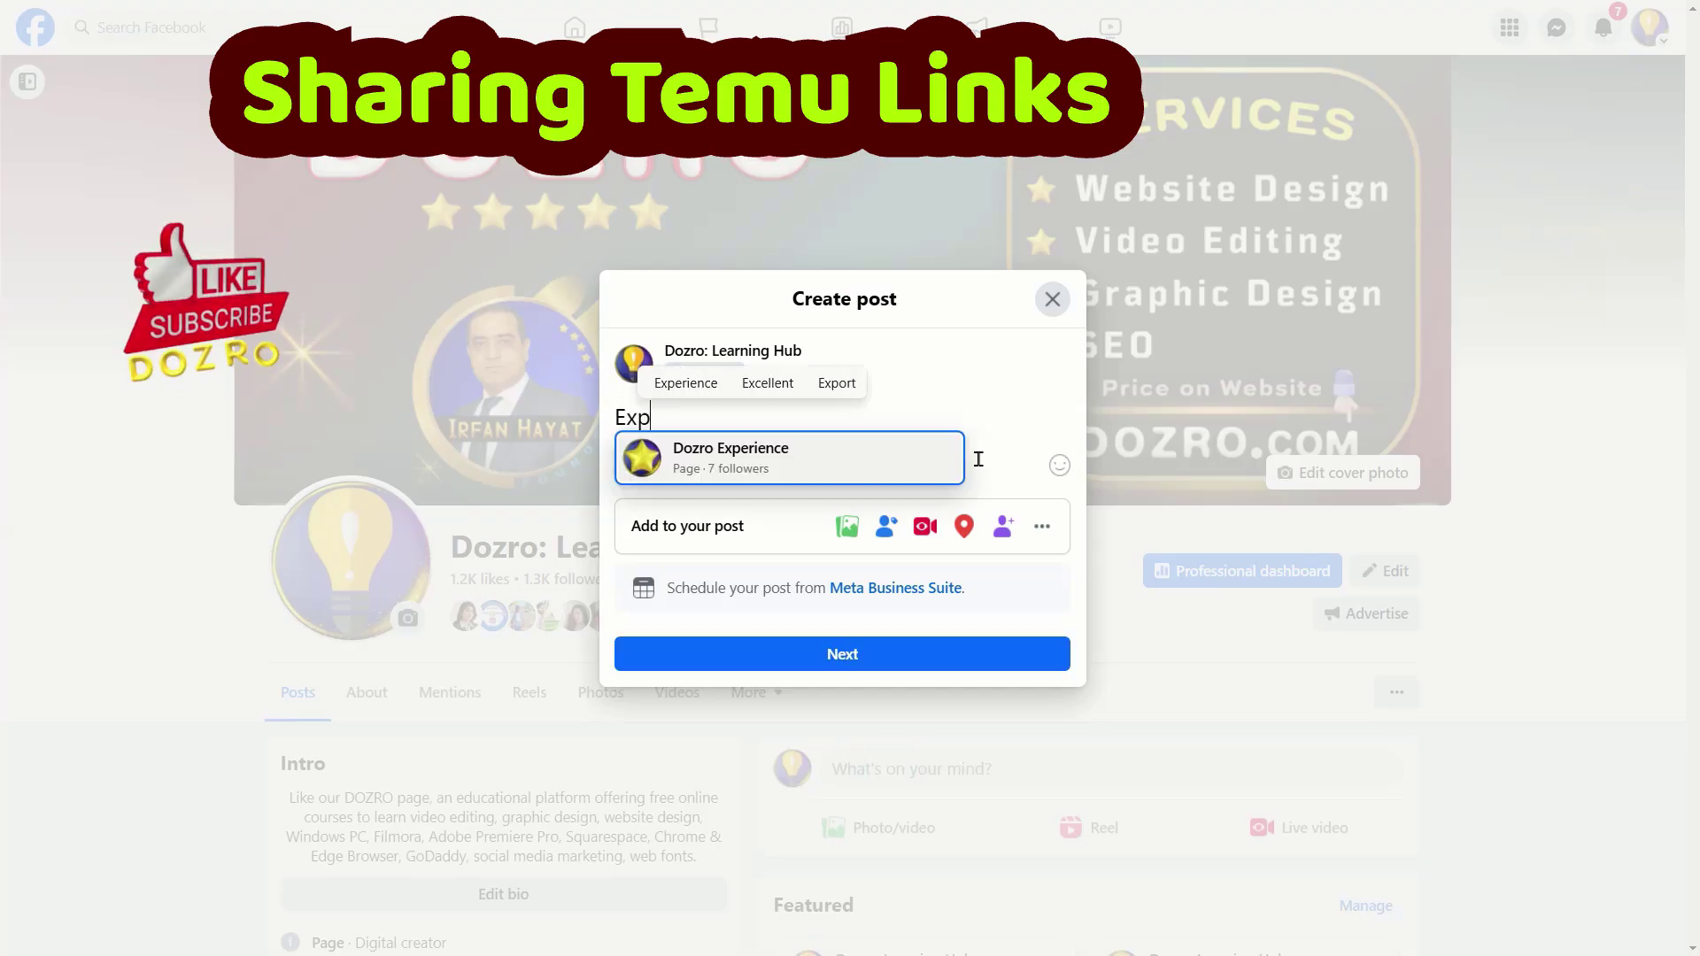
text(lore this )
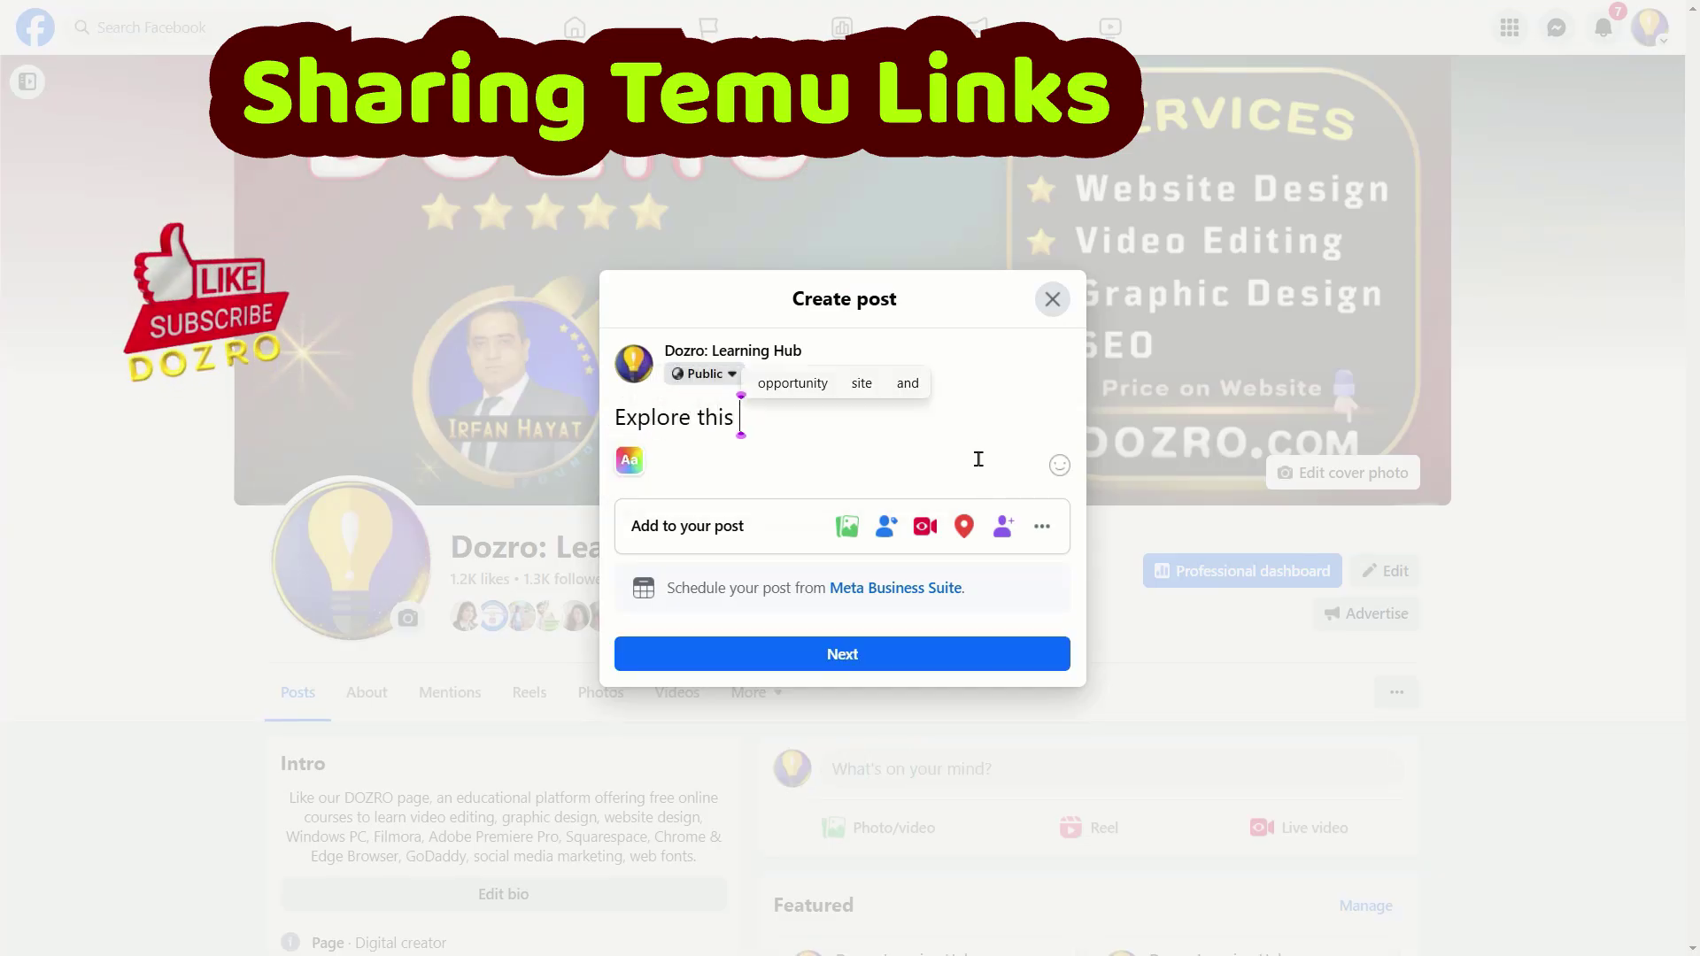
text(awesome pr)
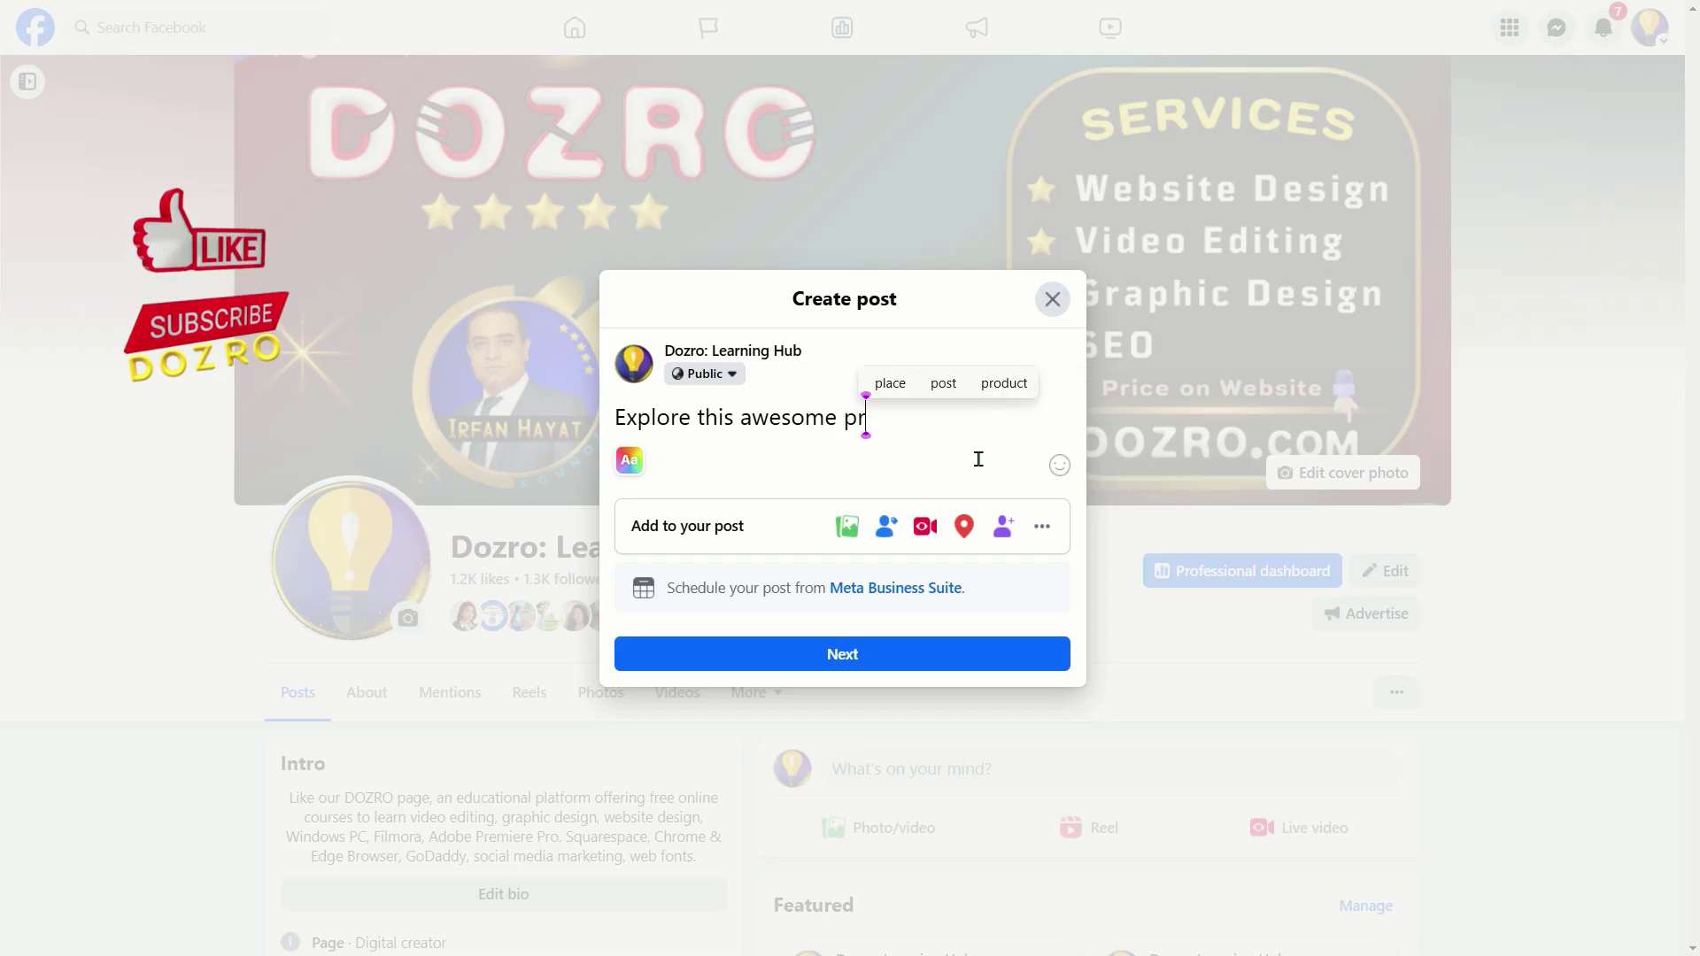
text(oduct)
key(Return)
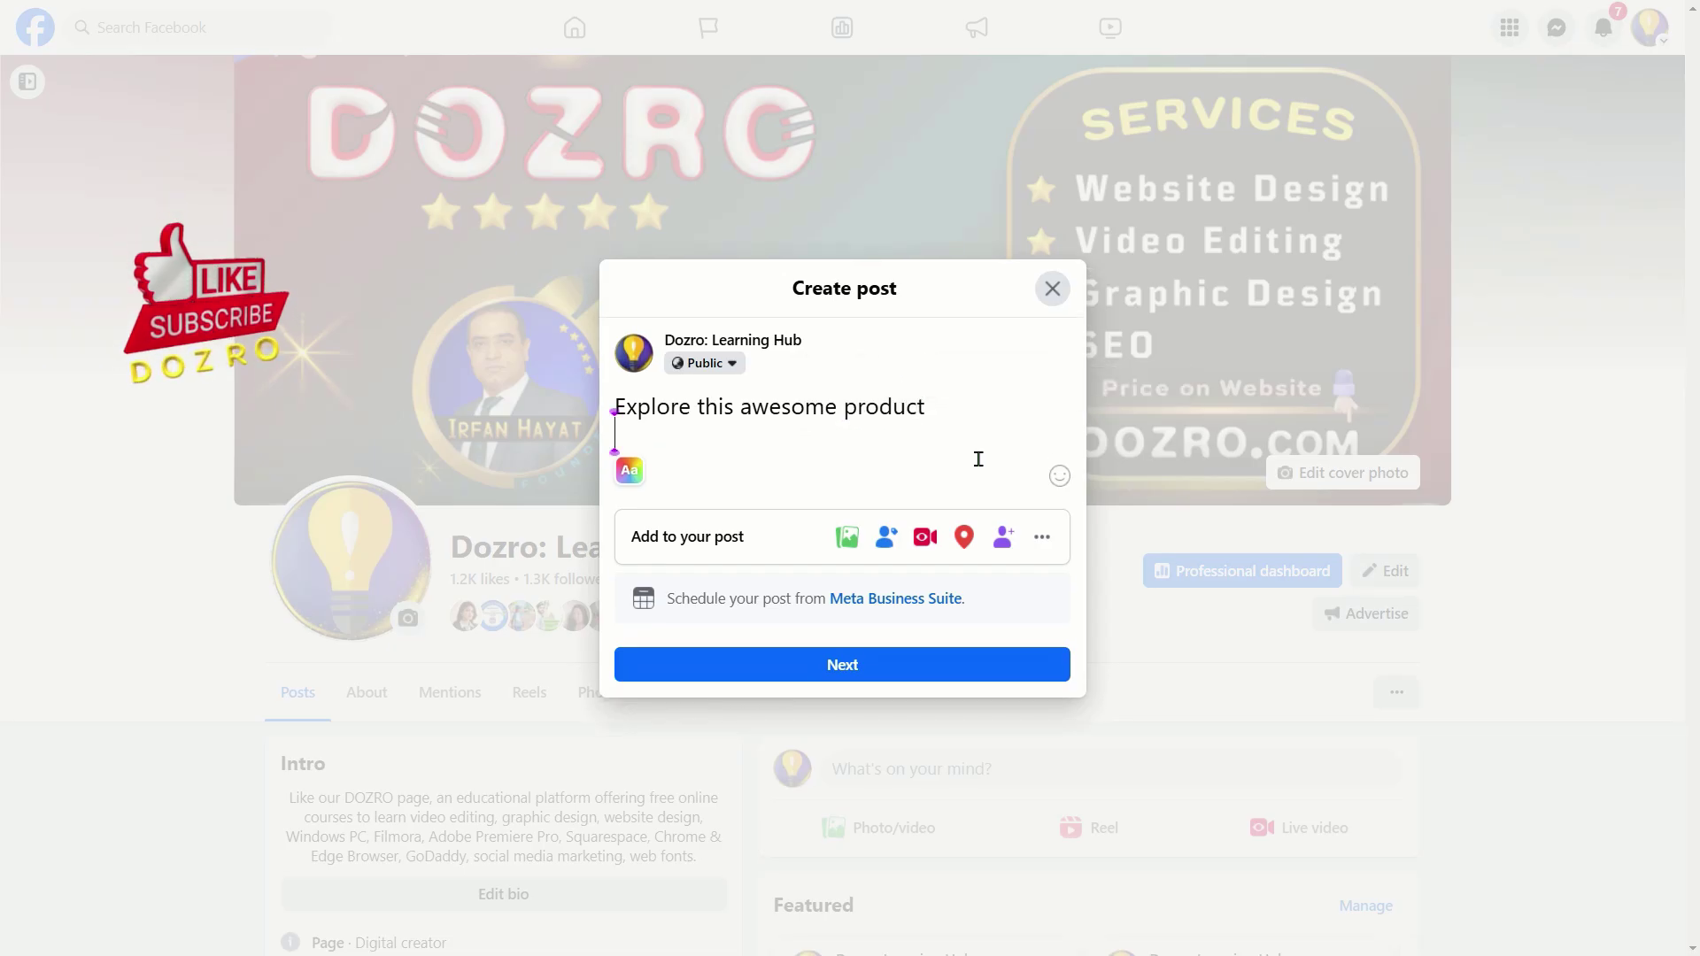
right_click(619, 441)
click(664, 620)
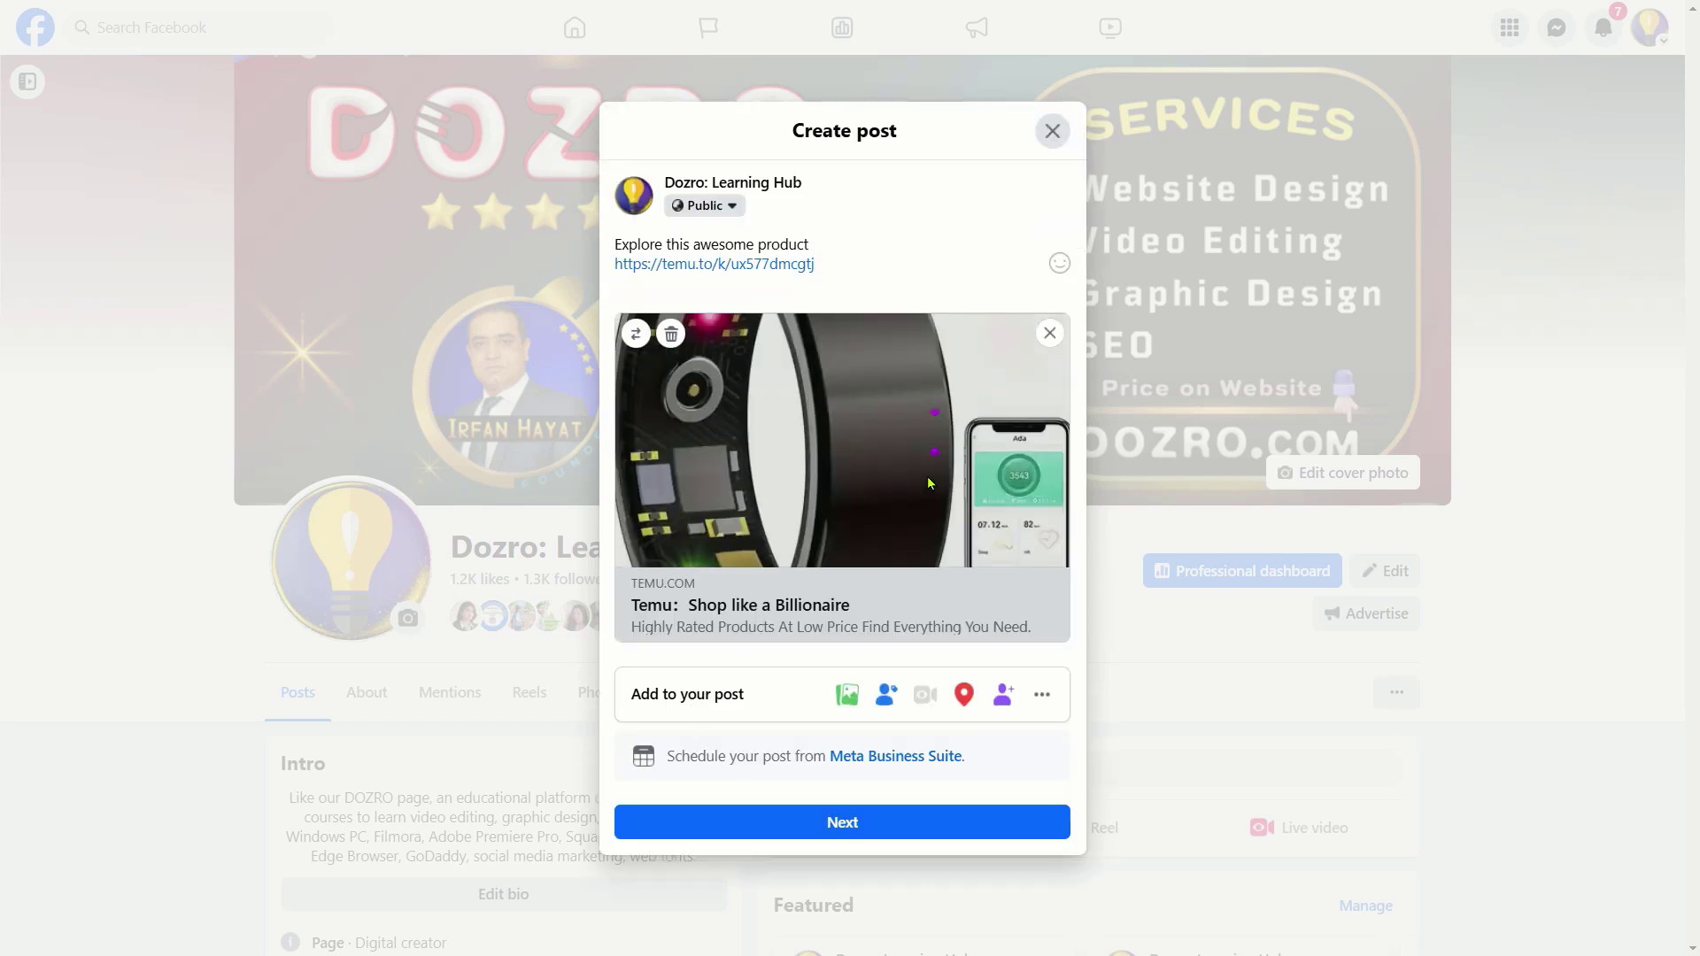
Continue through the post settings and publish the post
click(886, 824)
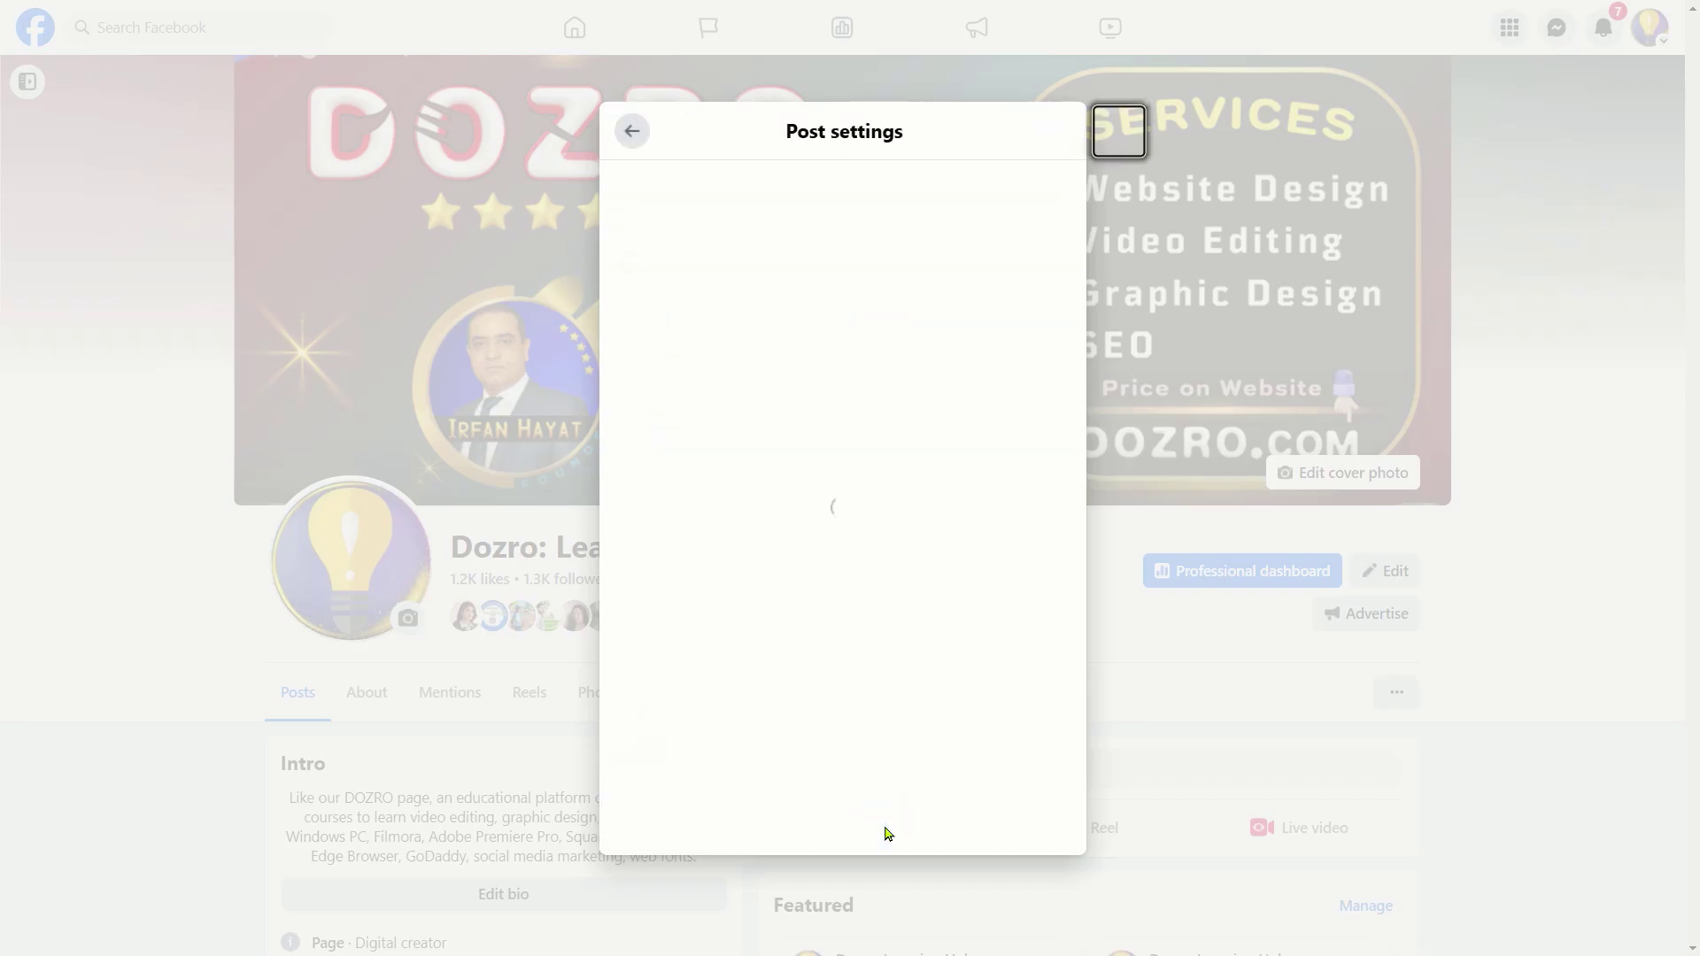
click(864, 604)
scroll(1518, 513, down, 5)
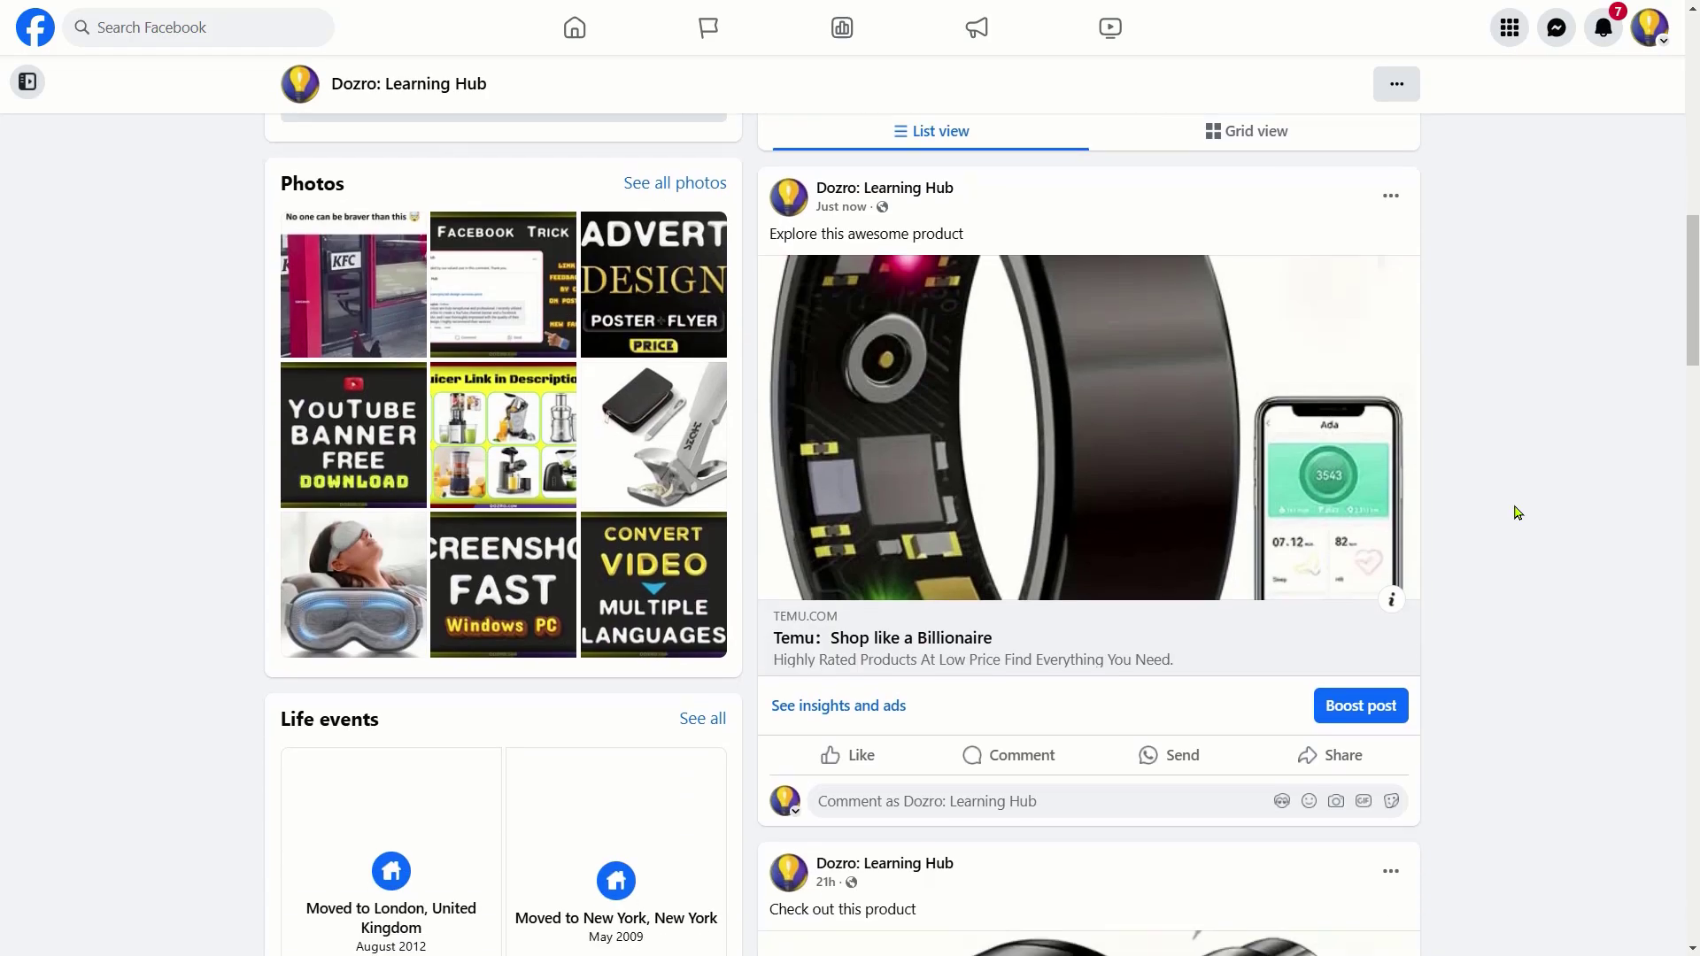
Open the linked Temu ring product, then browse down the DOZRO: Learning Hub how-to playlists
click(973, 458)
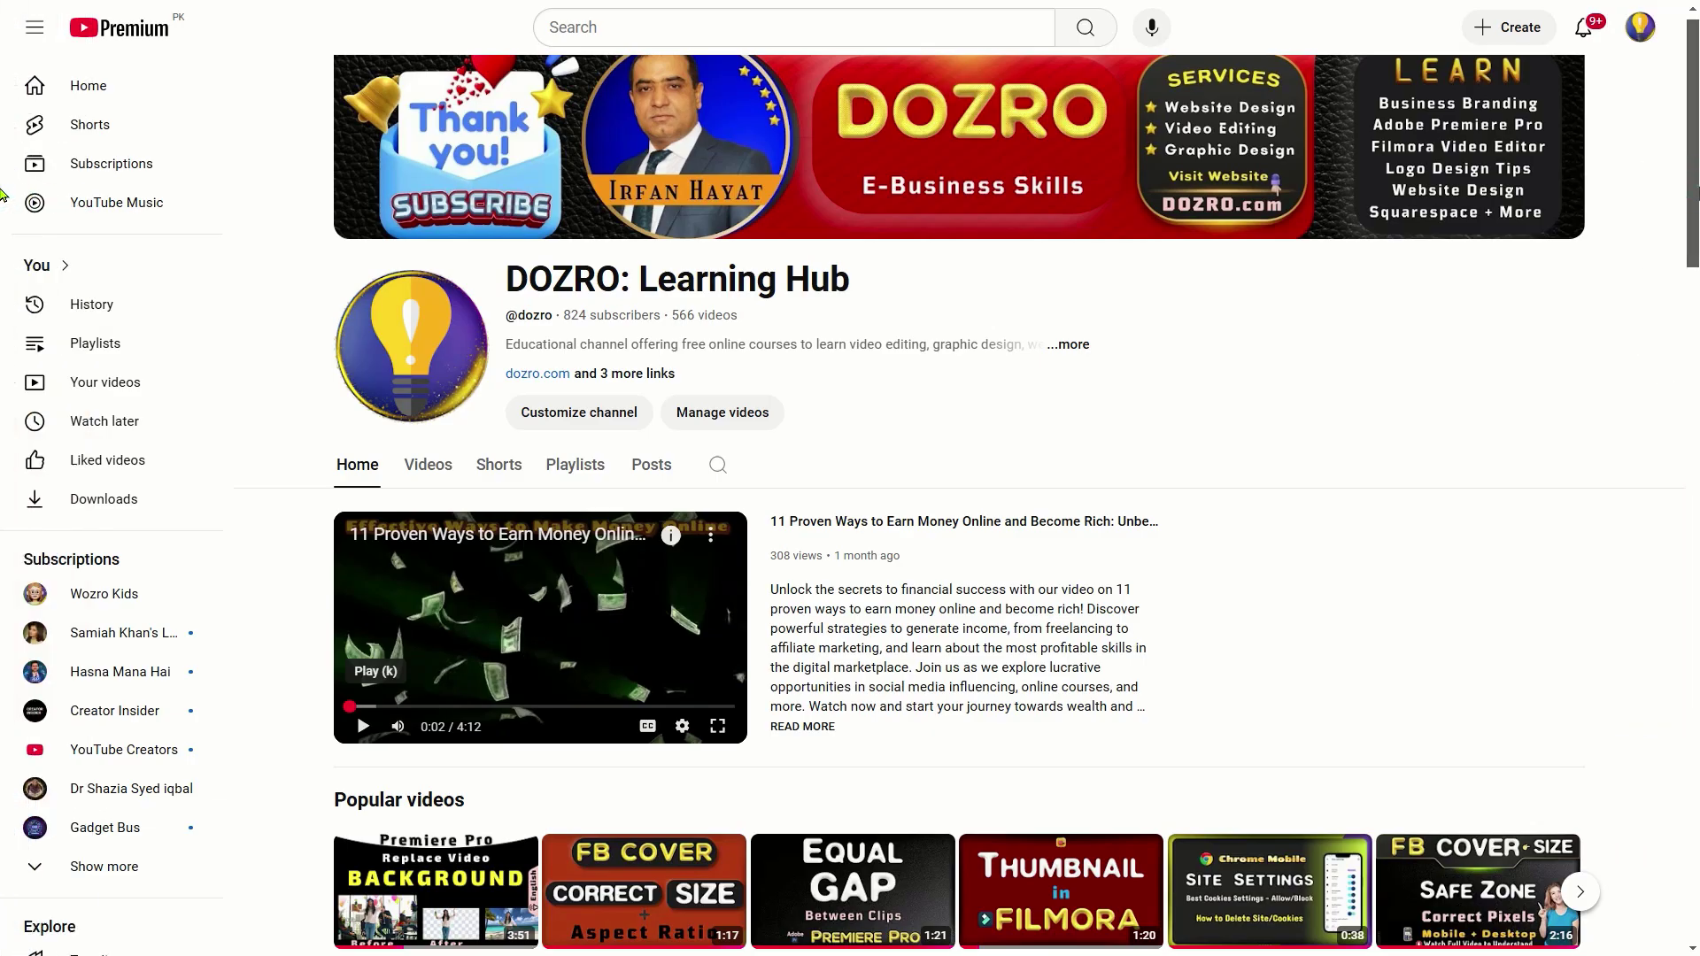
scroll(3, 265, down, 5)
scroll(3, 335, down, 5)
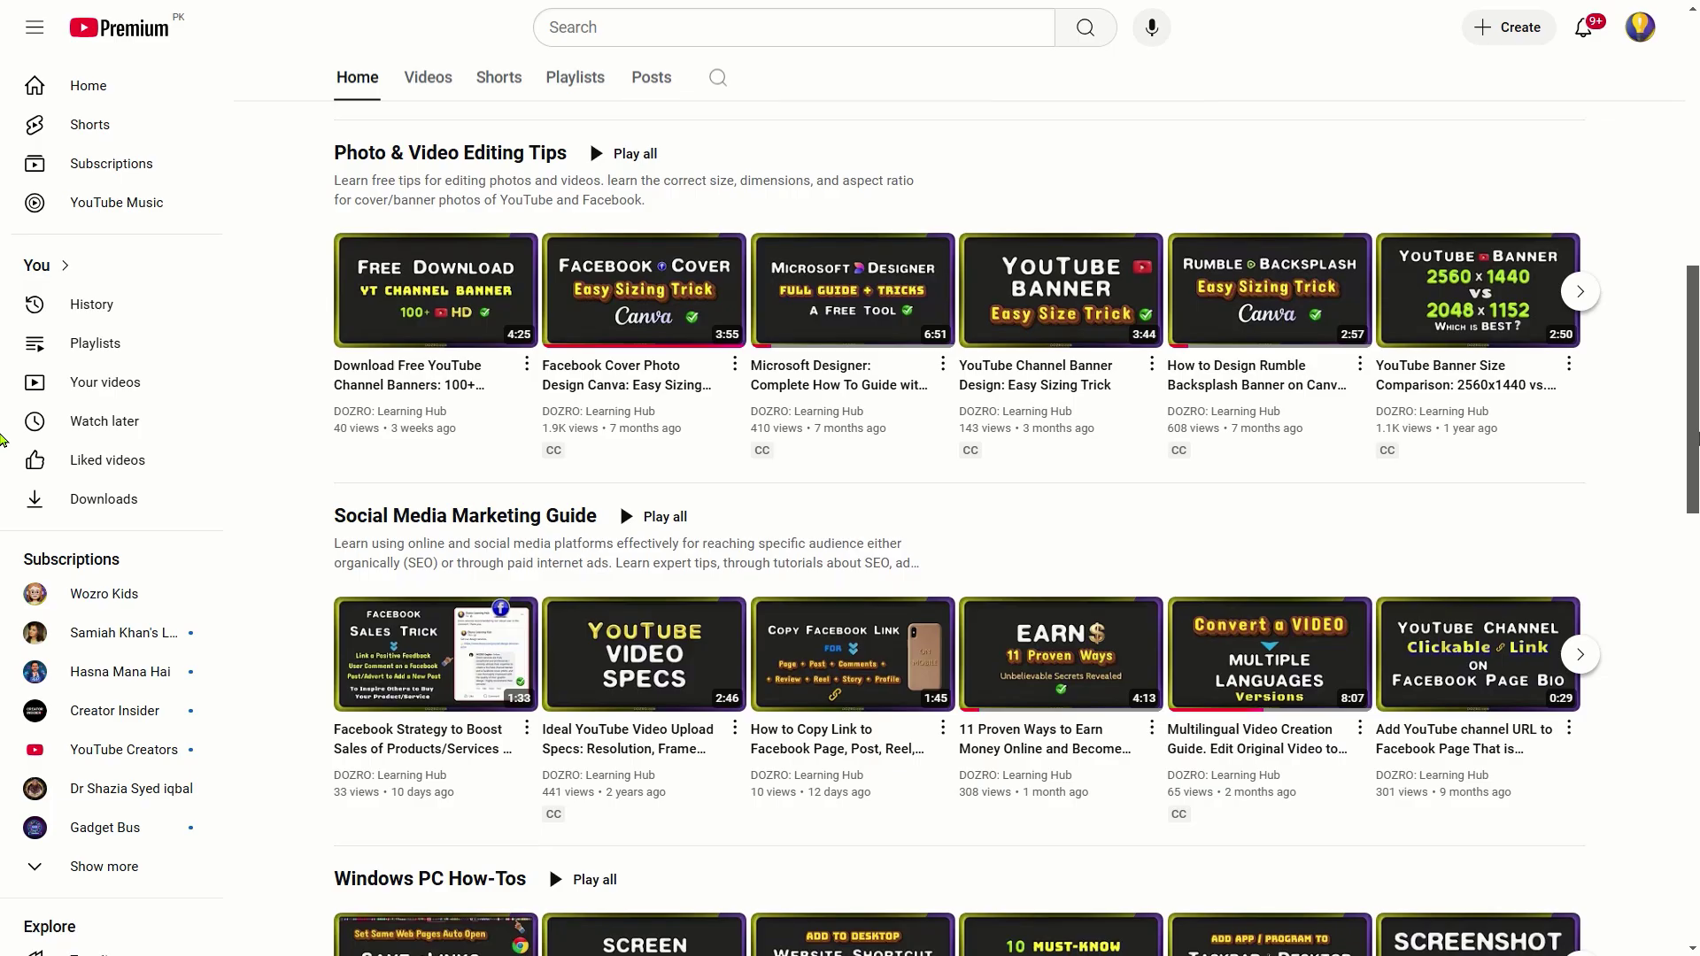
scroll(2, 440, down, 9)
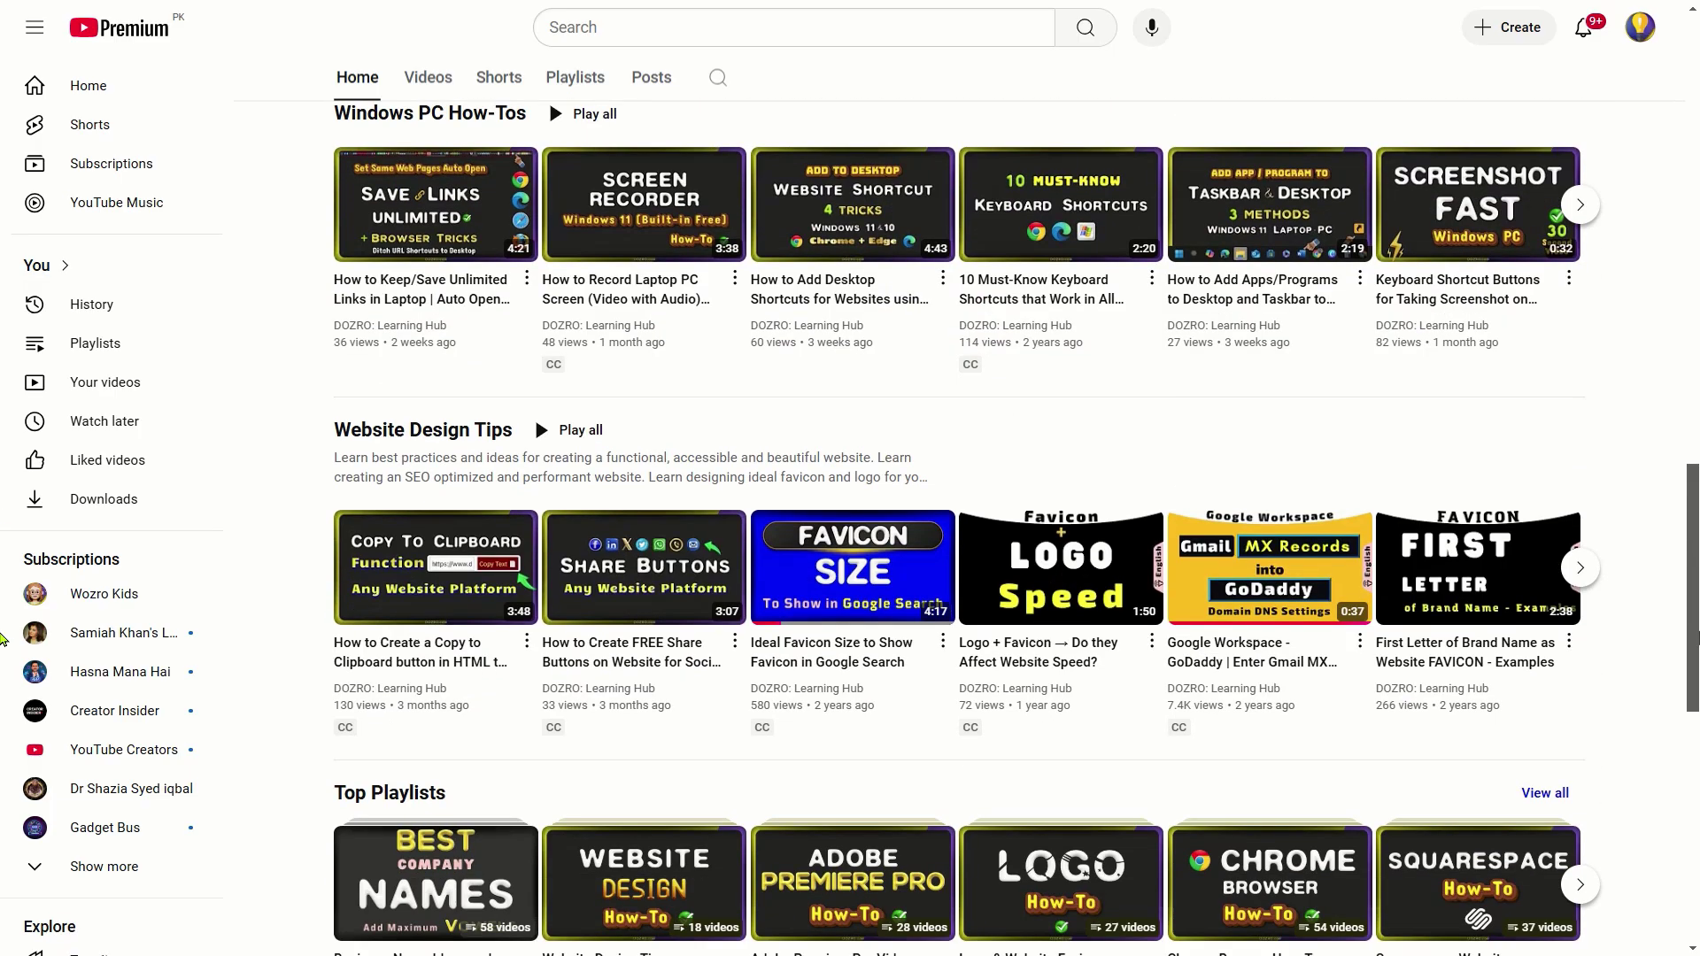